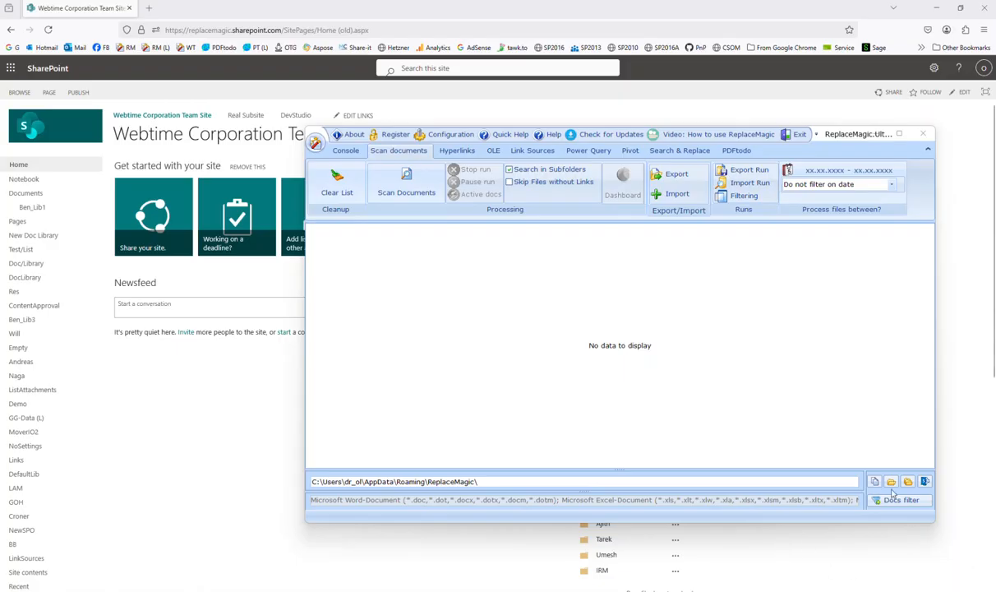
{"action": "left_click", "coordinate": [924, 482]}
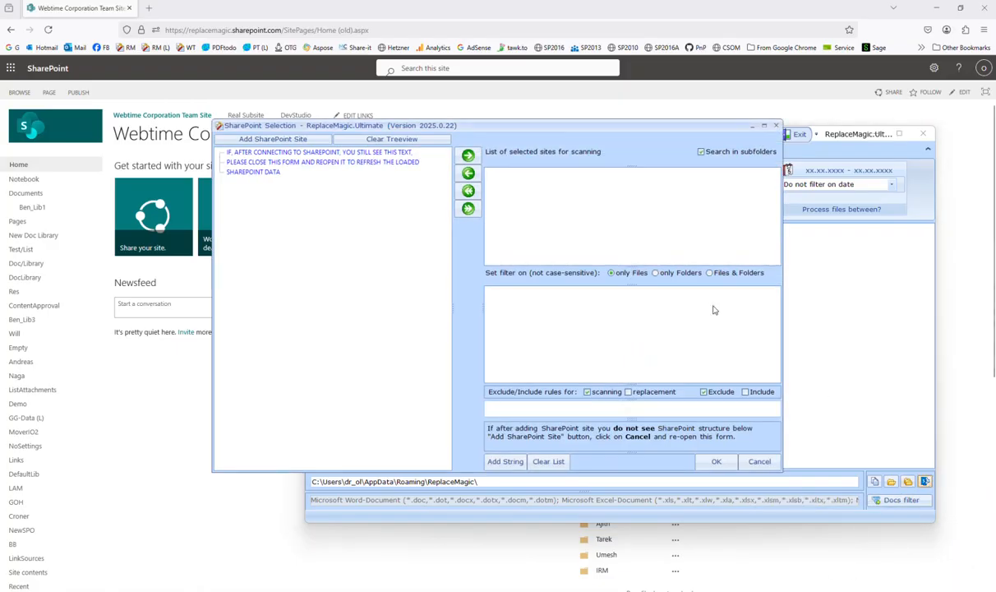
{"action": "left_click", "coordinate": [261, 140]}
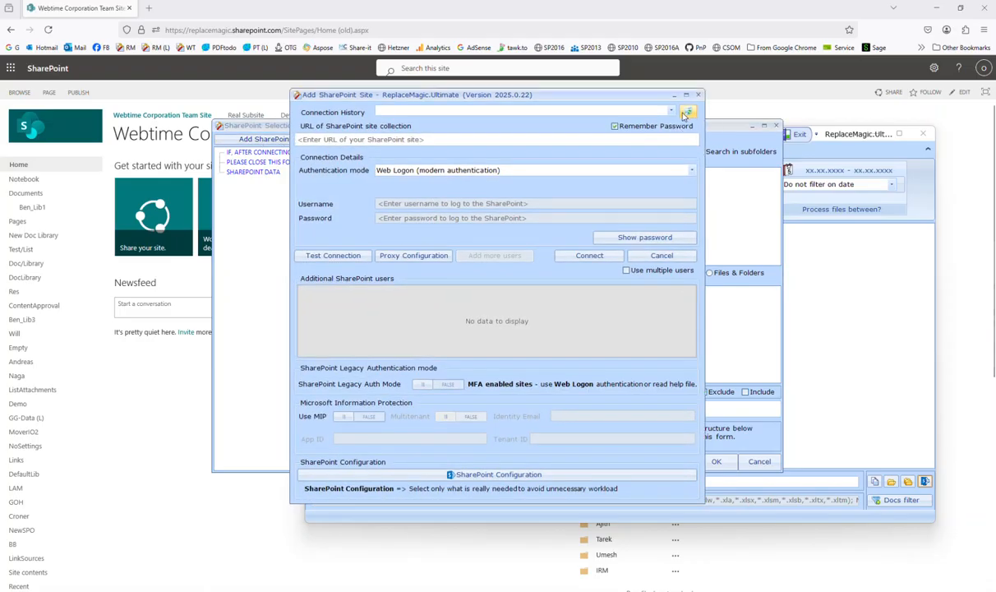
{"action": "left_click", "coordinate": [638, 108]}
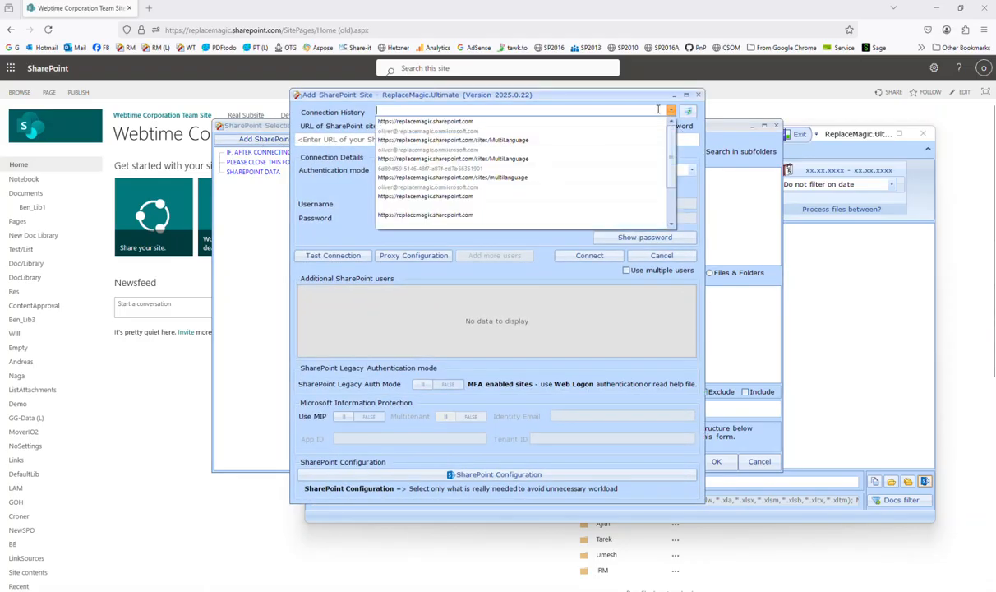
{"action": "left_click", "coordinate": [459, 195]}
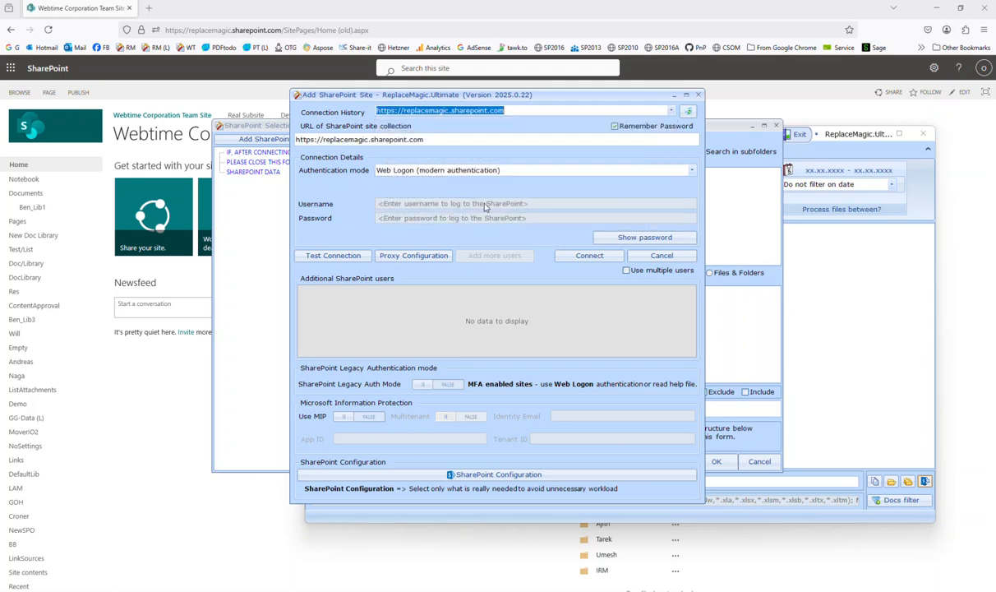
{"action": "left_click", "coordinate": [581, 256]}
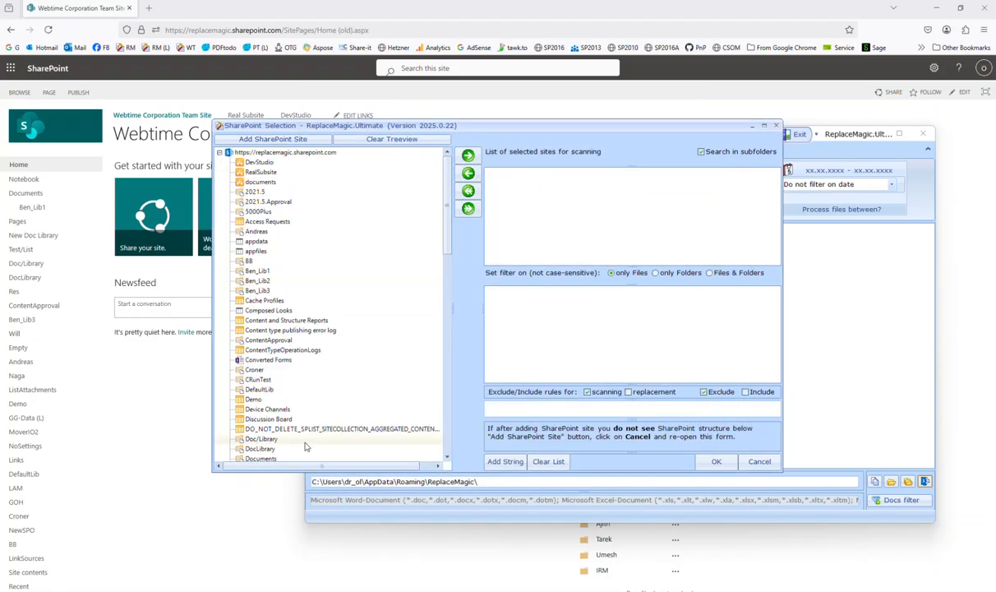
Add the PasswordProtection folder of the Documents library to the sites selected for scanning and accept the selection
{"action": "left_click", "coordinate": [275, 459]}
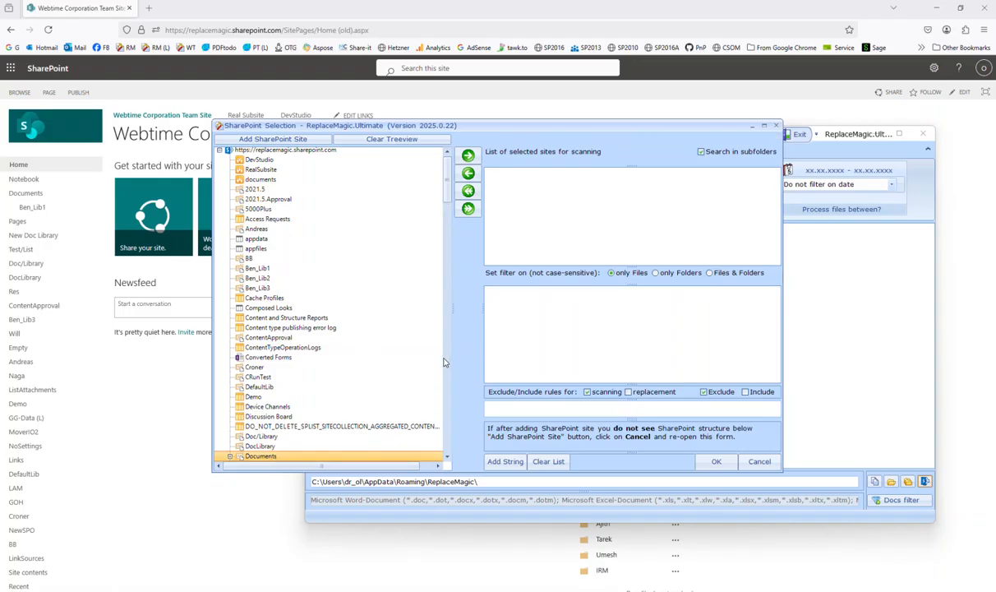
{"action": "scroll", "coordinate": [444, 363], "scroll_direction": "down", "scroll_amount": 10}
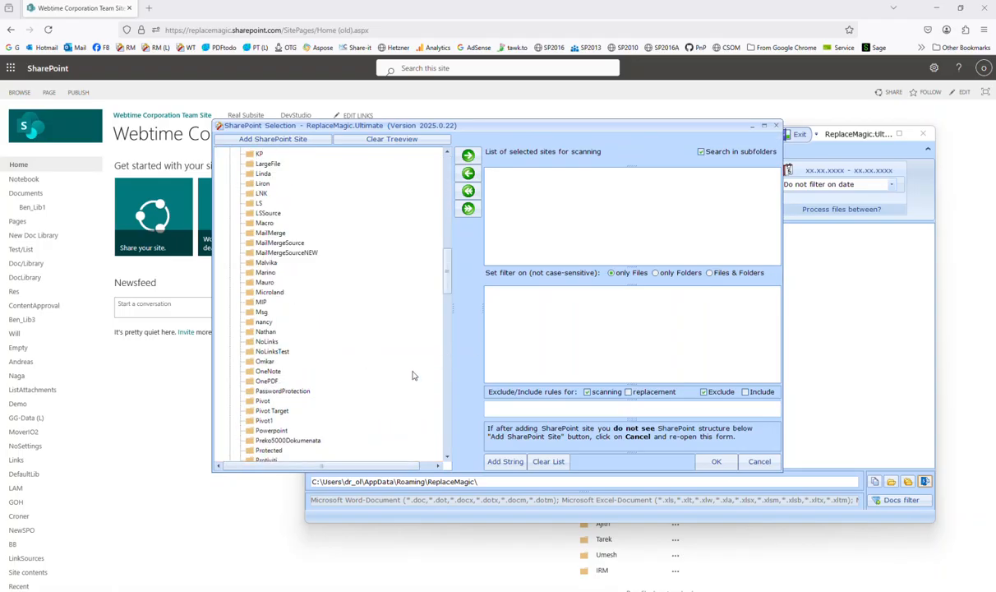
{"action": "left_click", "coordinate": [292, 393]}
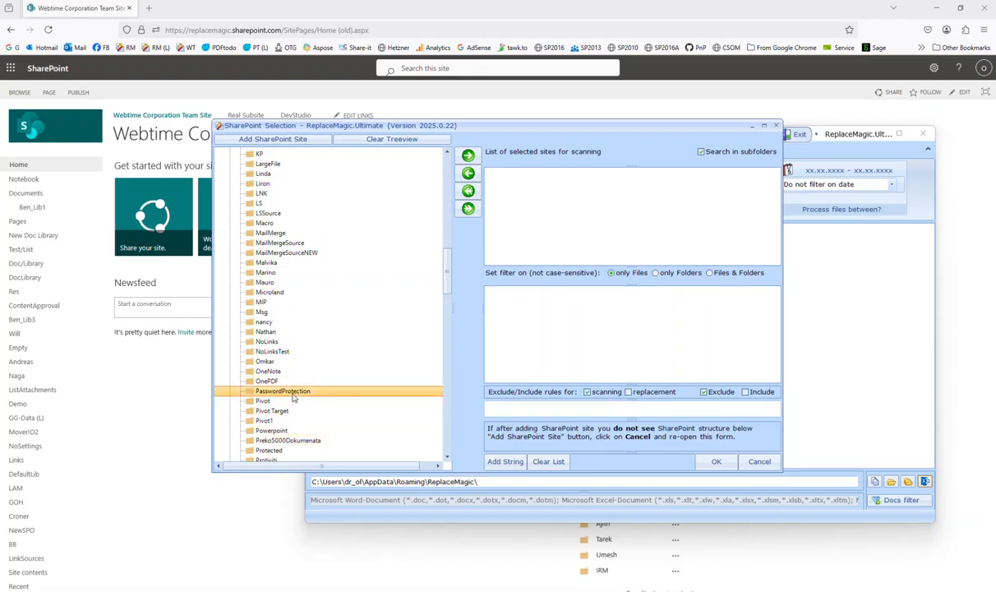
{"action": "left_click", "coordinate": [468, 155]}
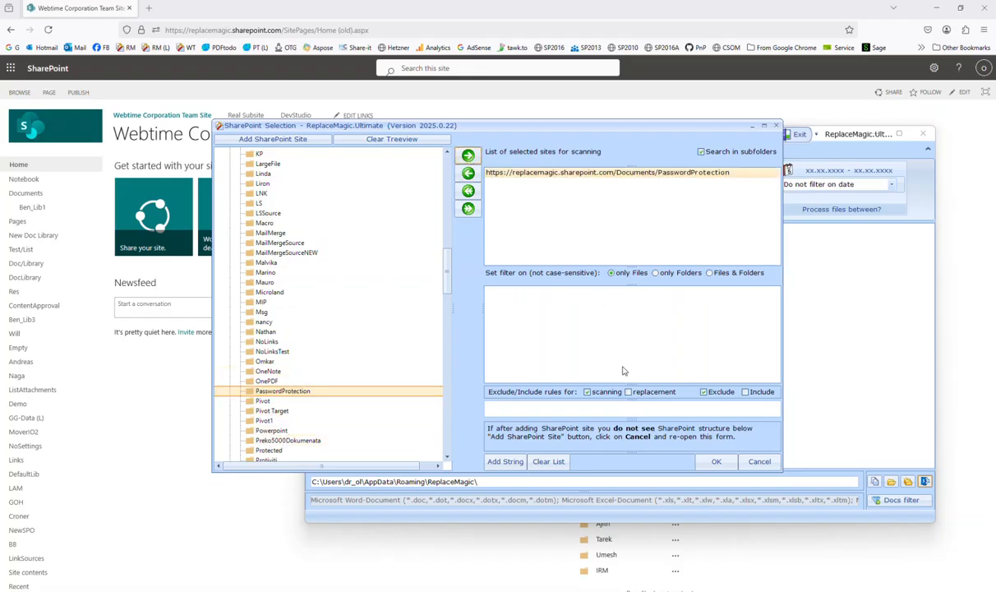
{"action": "left_click", "coordinate": [712, 462]}
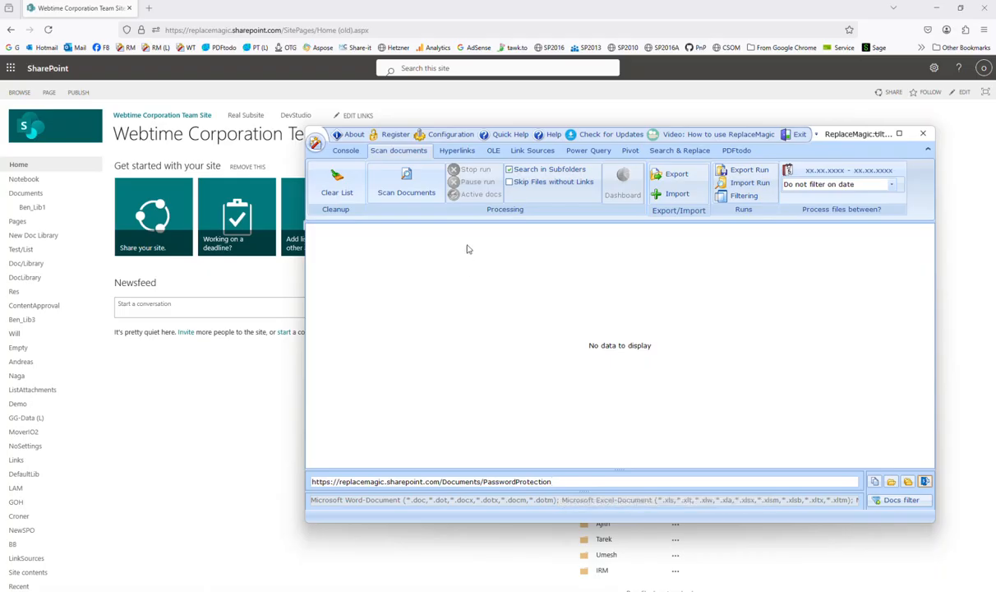
Import the document passwords from C:\_Work\pass.txt in the security configuration and save it with trying multiple passwords enabled
{"action": "left_click", "coordinate": [440, 136]}
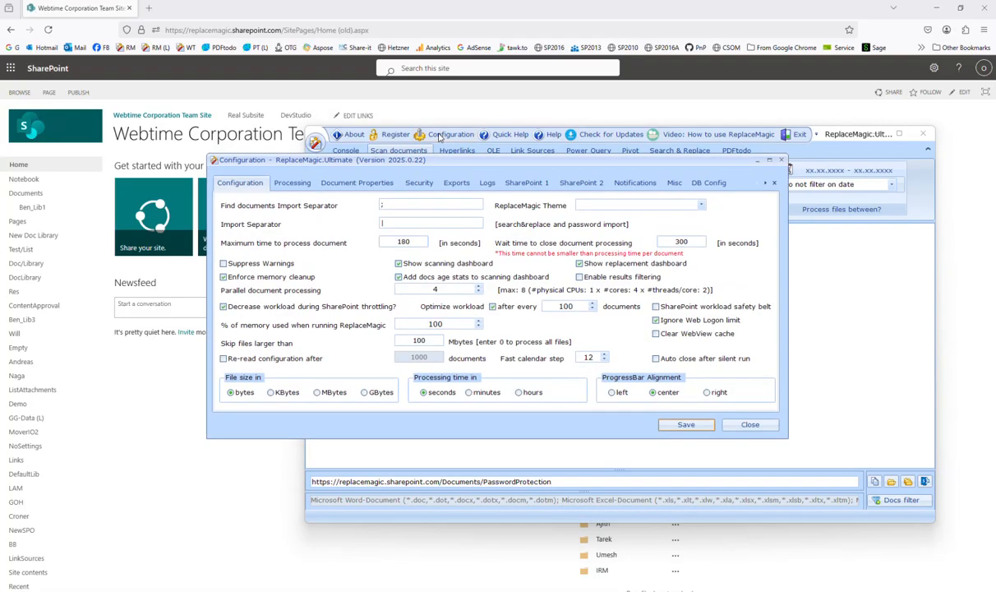
{"action": "left_click", "coordinate": [419, 183]}
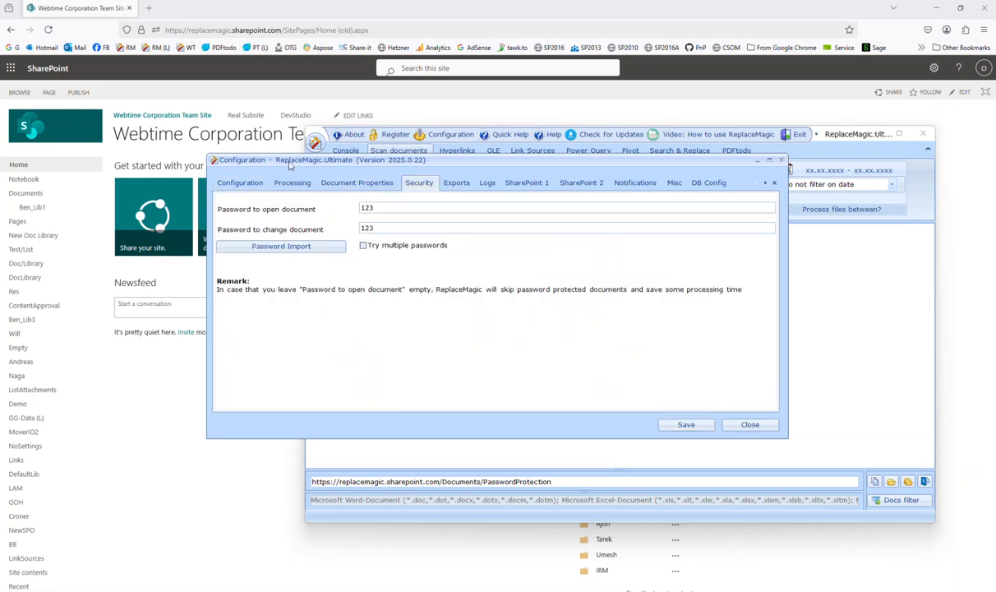
{"action": "left_click", "coordinate": [311, 244]}
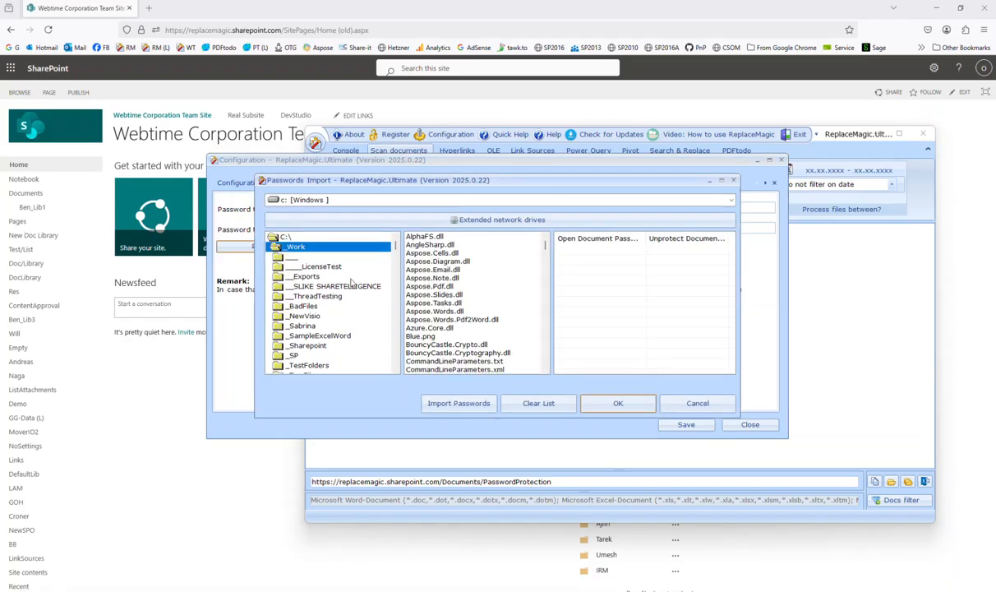
{"action": "left_click", "coordinate": [298, 244]}
{"action": "left_click", "coordinate": [427, 278]}
{"action": "scroll", "coordinate": [408, 271], "scroll_direction": "down", "scroll_amount": 5}
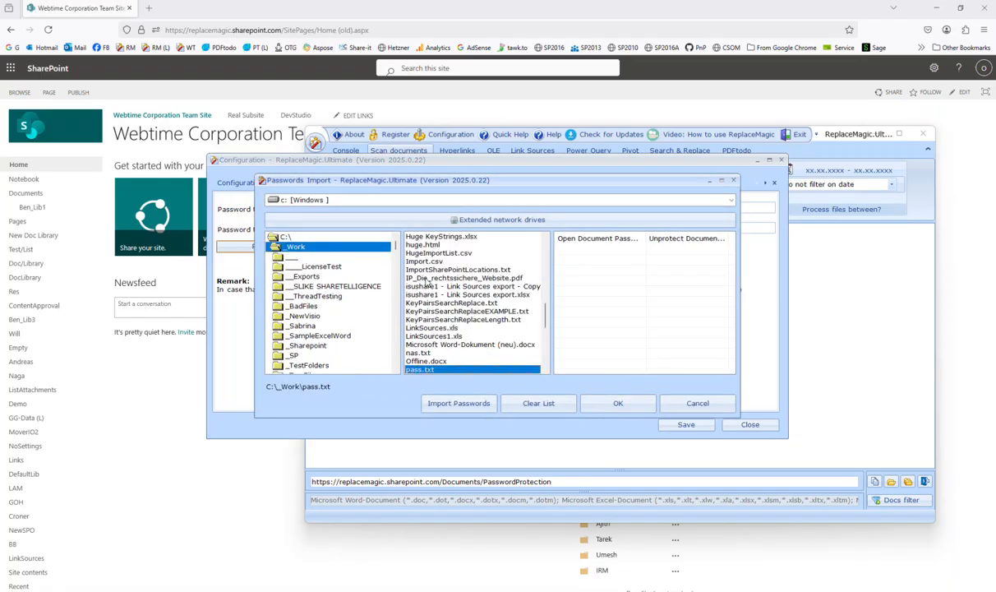
{"action": "left_click", "coordinate": [435, 370]}
{"action": "left_click", "coordinate": [457, 403]}
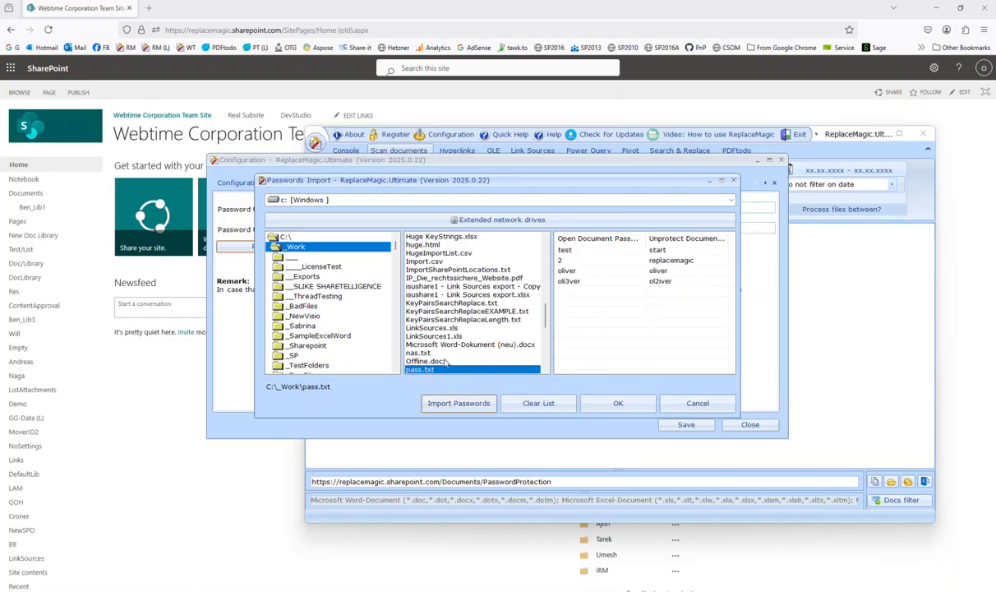
{"action": "left_click", "coordinate": [619, 403]}
{"action": "left_click", "coordinate": [548, 340]}
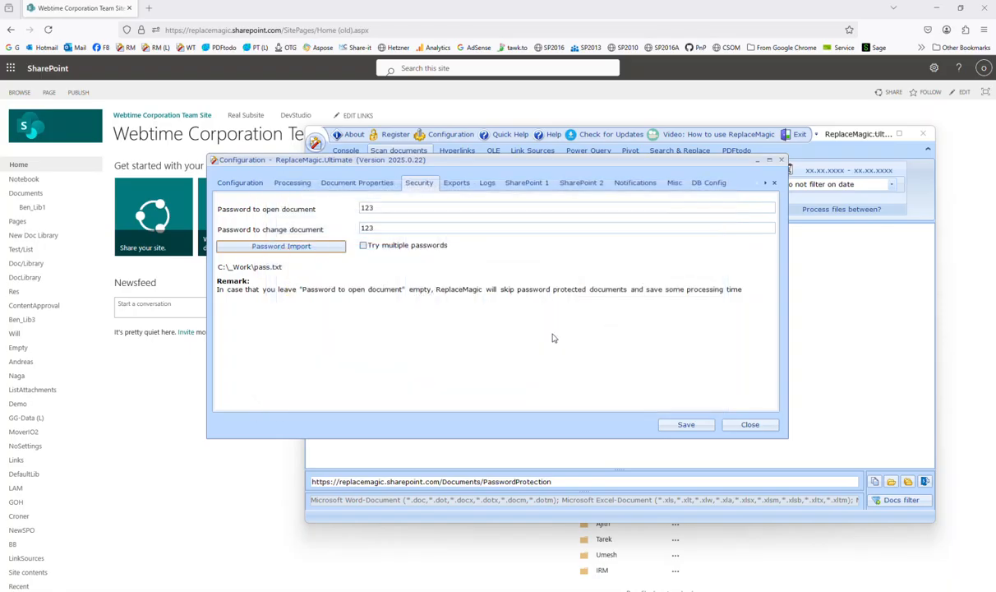
{"action": "left_click", "coordinate": [683, 423]}
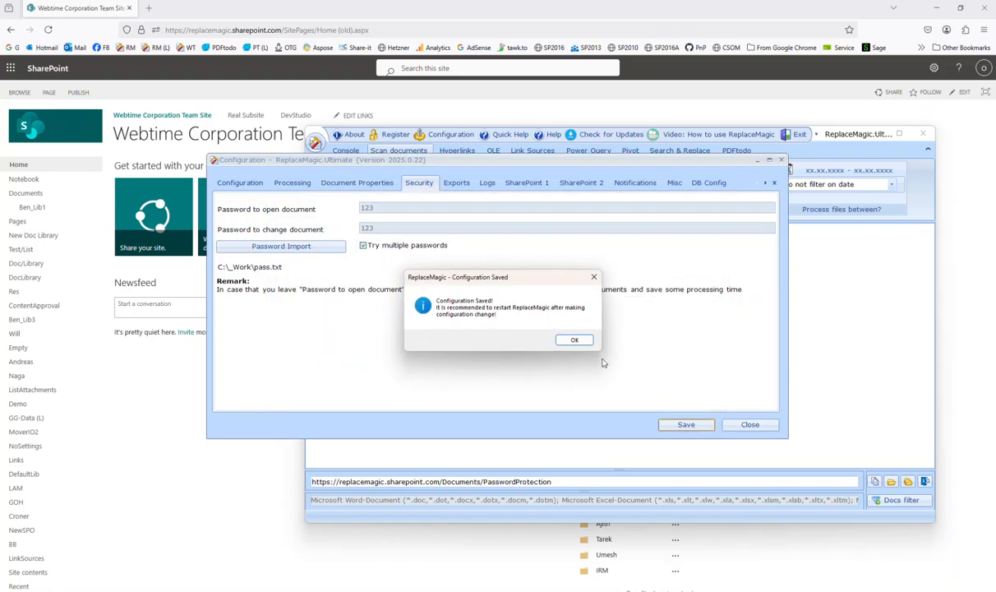
{"action": "left_click", "coordinate": [576, 340]}
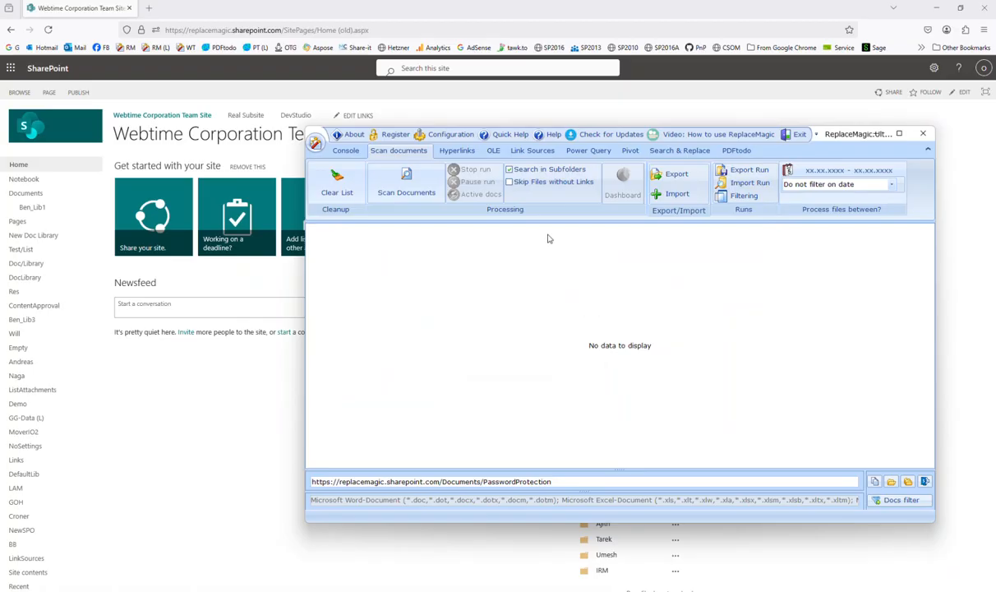
Review the imported password list in the security configuration and close it without changes
{"action": "left_click", "coordinate": [450, 135]}
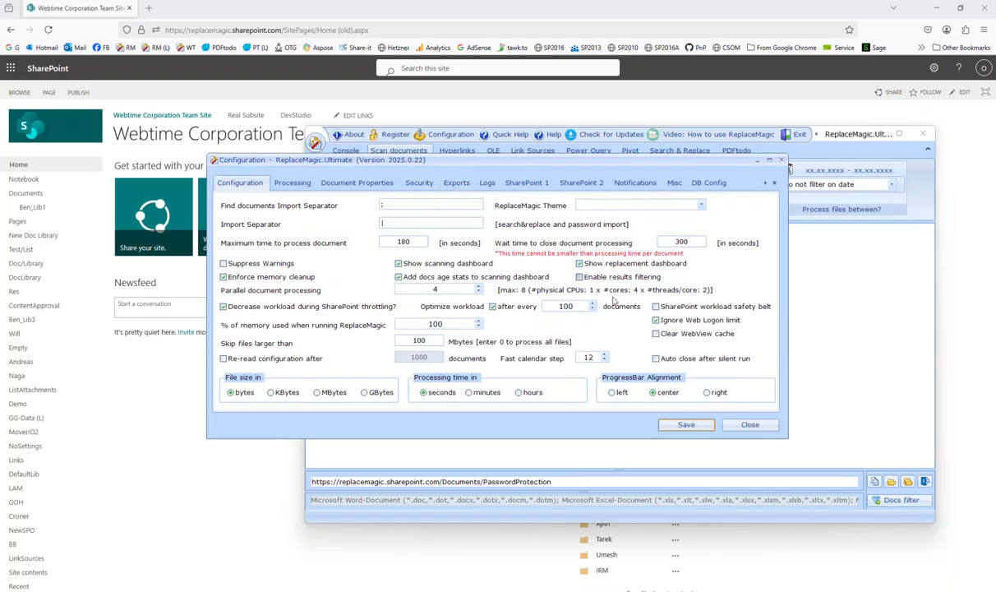
{"action": "left_click", "coordinate": [419, 182]}
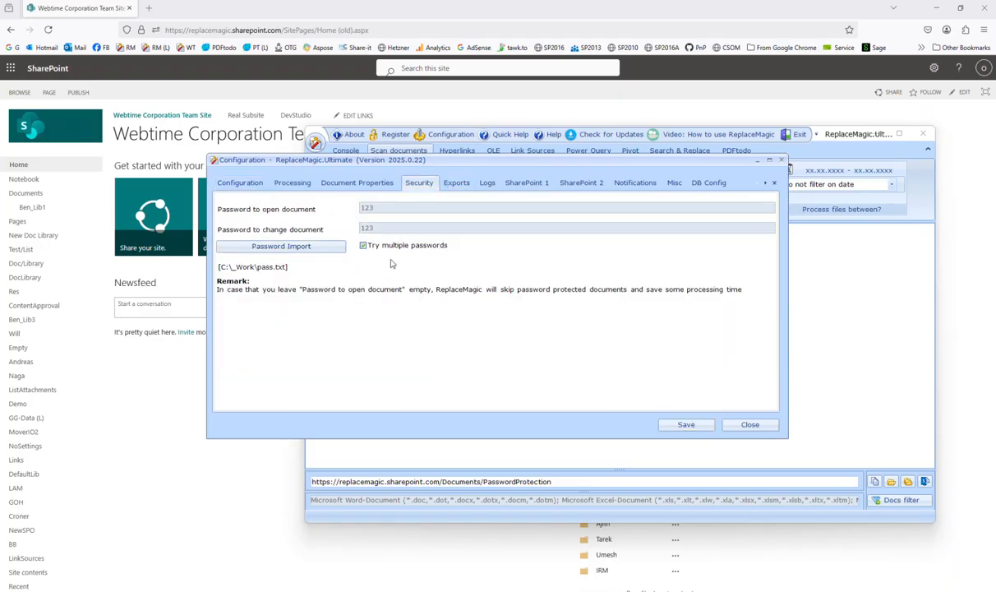
{"action": "left_click", "coordinate": [294, 246]}
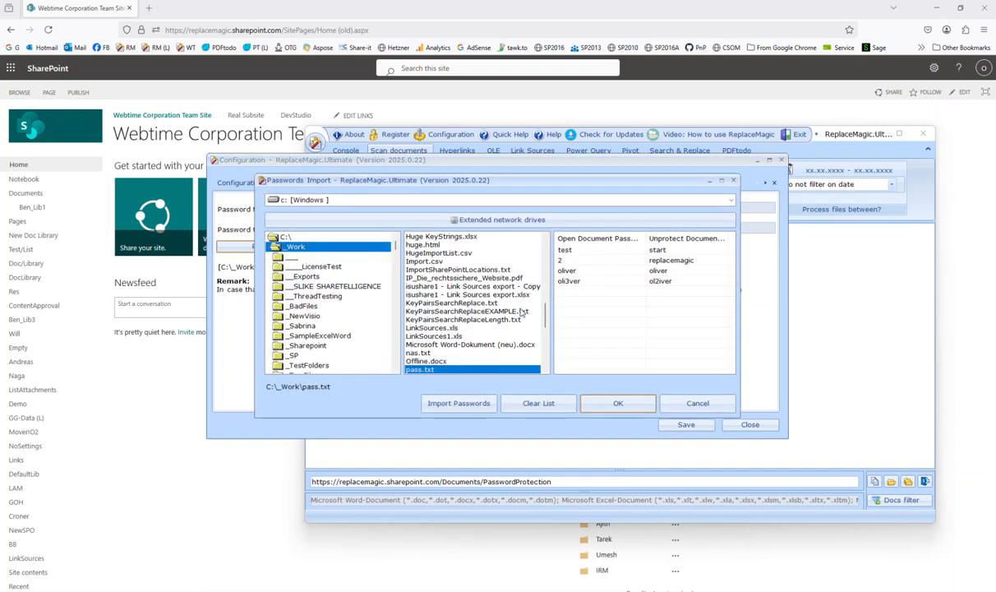
{"action": "left_click", "coordinate": [699, 403]}
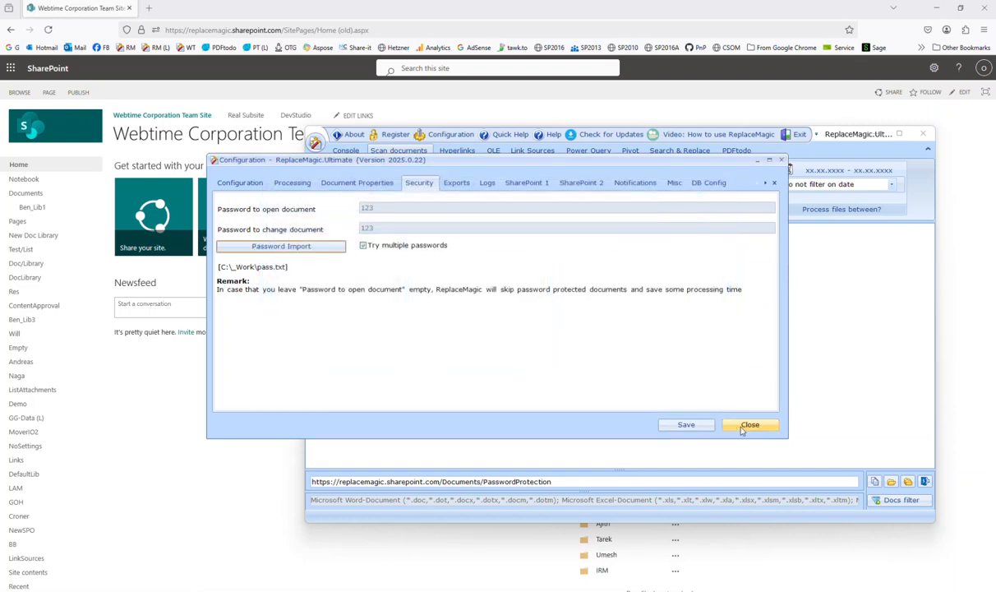
{"action": "left_click", "coordinate": [742, 429]}
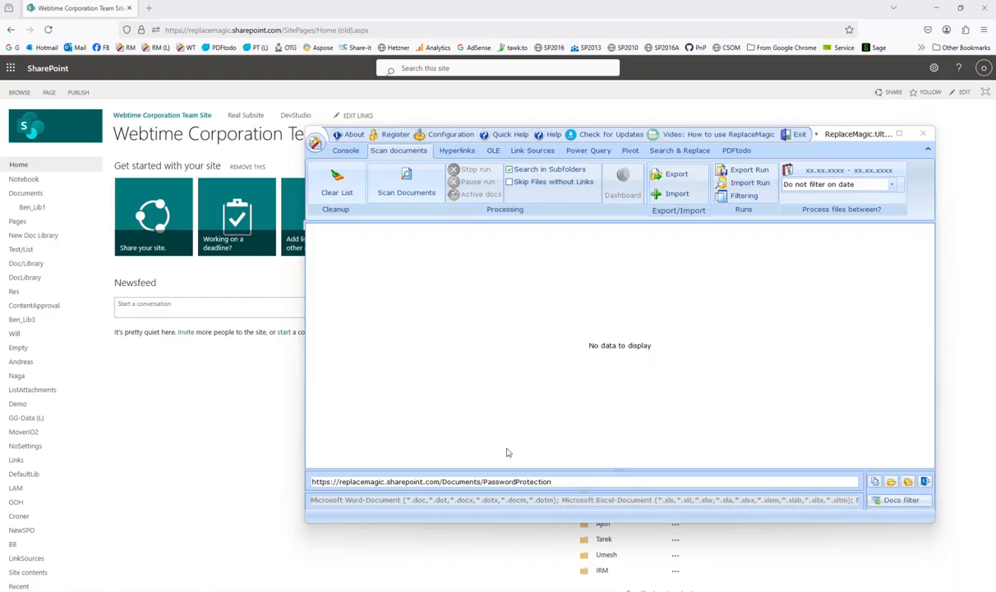
Open the silent run parameters of Search & Replace without defining any search and replace strings
{"action": "left_click", "coordinate": [670, 155]}
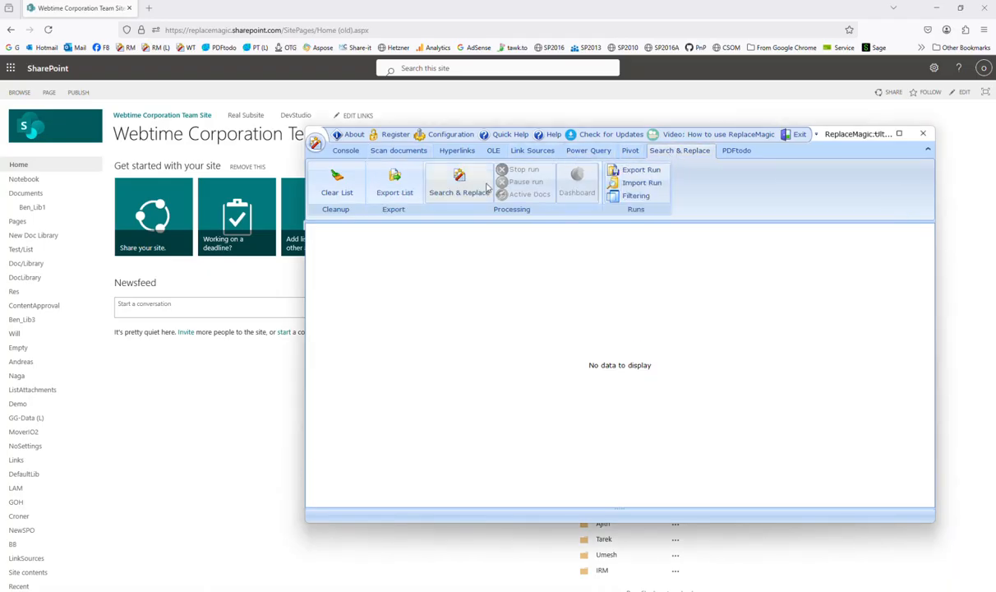
{"action": "left_click", "coordinate": [459, 183]}
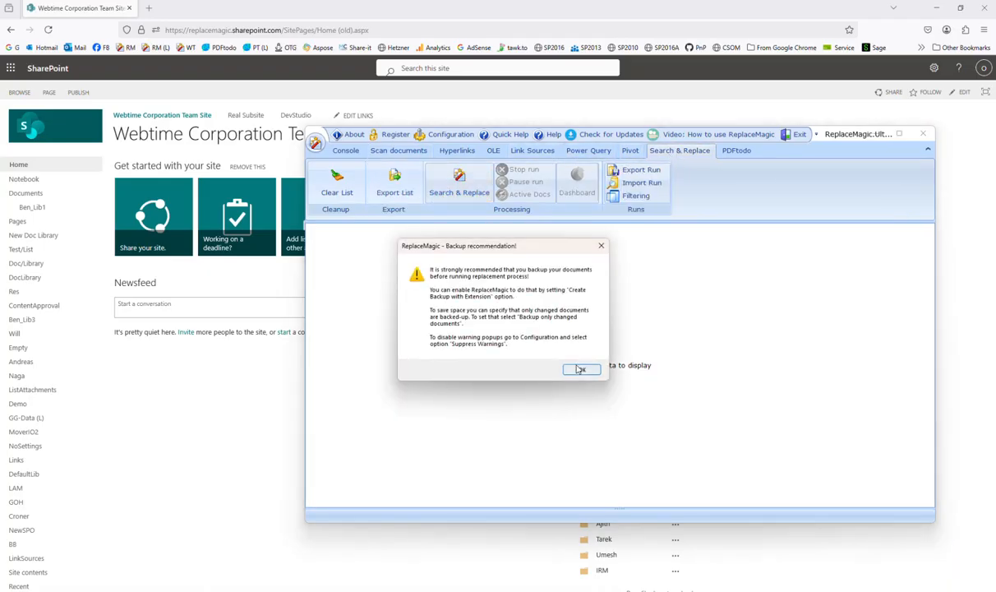
{"action": "key", "text": "Return"}
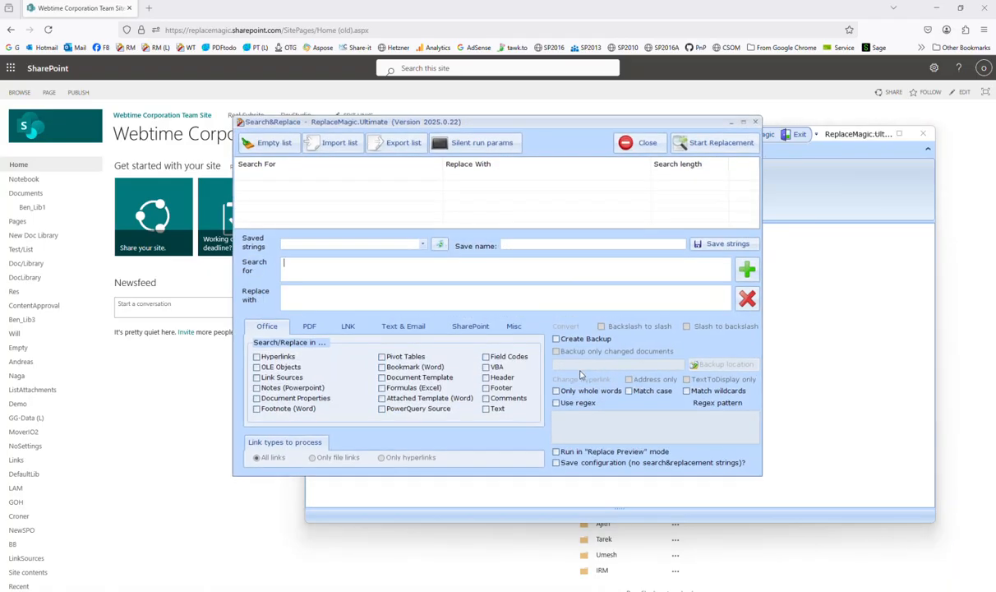
{"action": "left_click", "coordinate": [482, 144]}
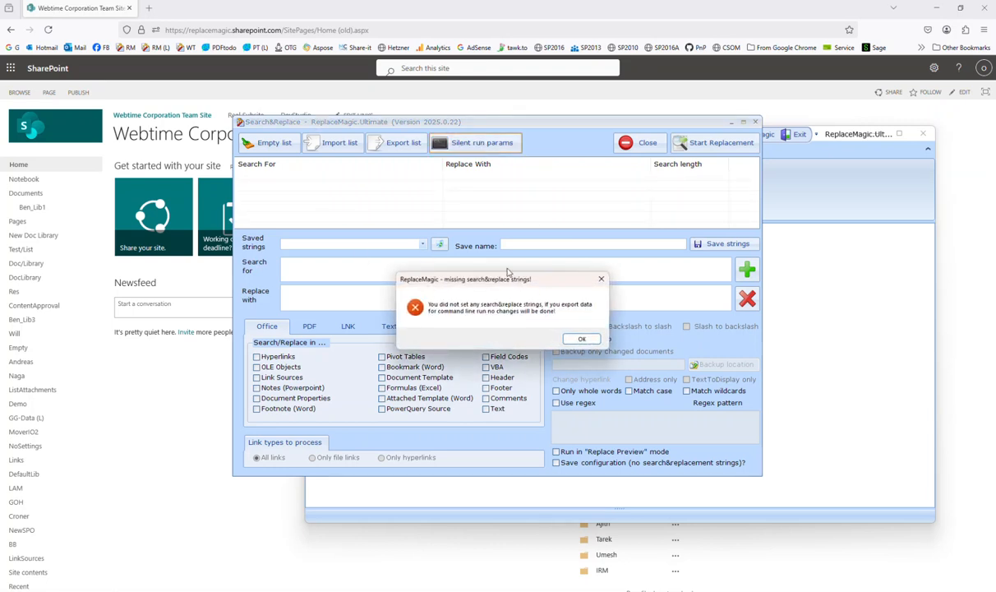
{"action": "left_click", "coordinate": [587, 340]}
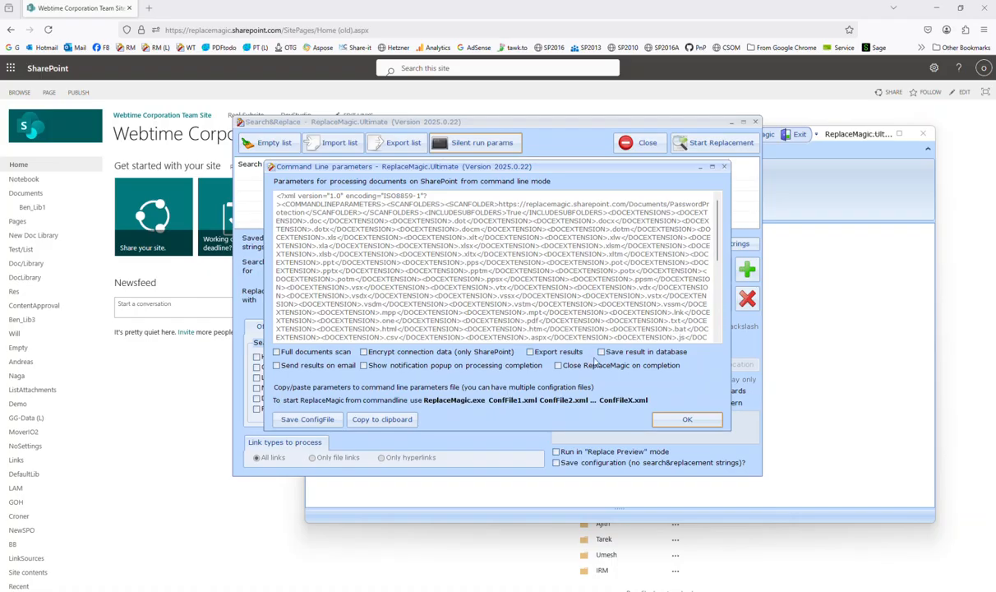
Enable a full documents scan and the export of results for the silent run
{"action": "left_click", "coordinate": [297, 355]}
{"action": "left_click", "coordinate": [301, 347]}
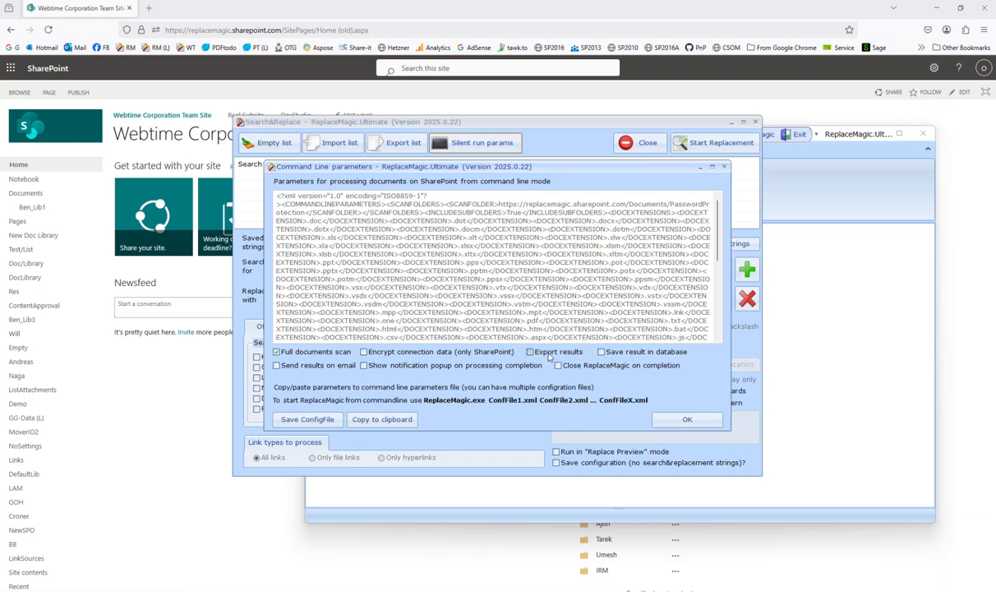
{"action": "left_click", "coordinate": [530, 351]}
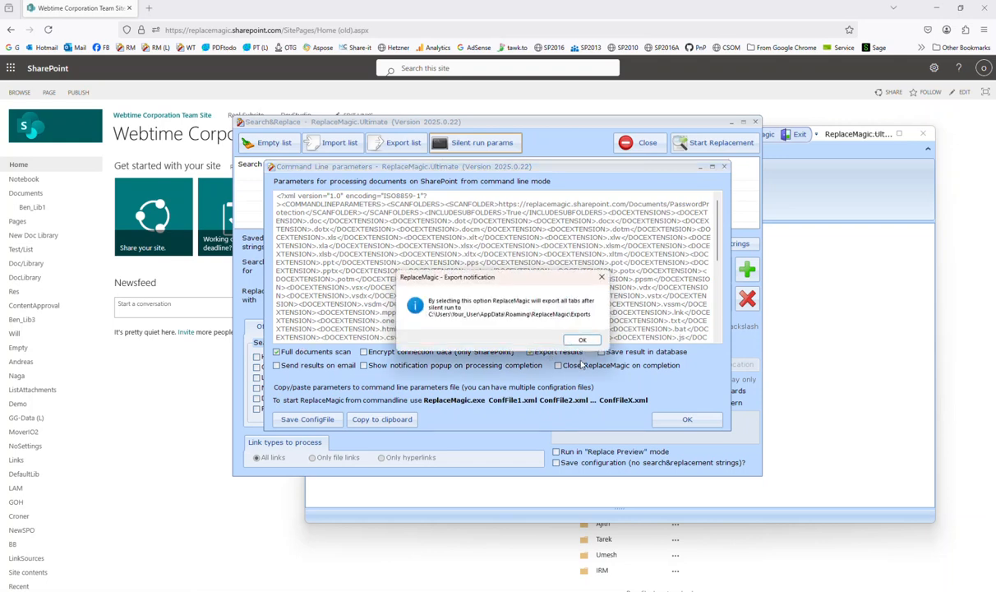
{"action": "left_click", "coordinate": [582, 341]}
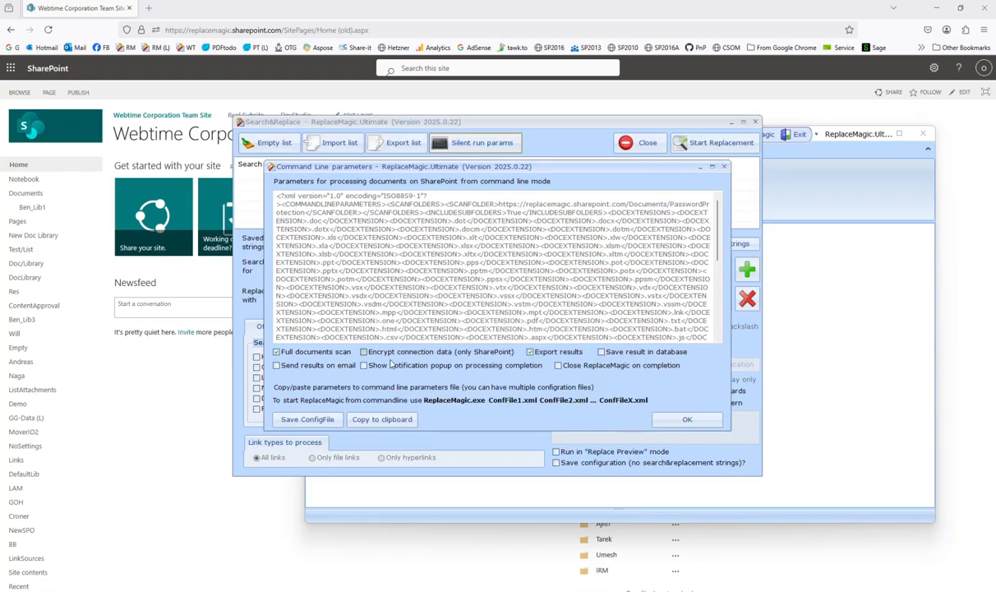
Save the silent run configuration file as CommandLineRunScanningWithPasswords.xml in ReplaceMagic's SilentRun folder
{"action": "left_click", "coordinate": [320, 422]}
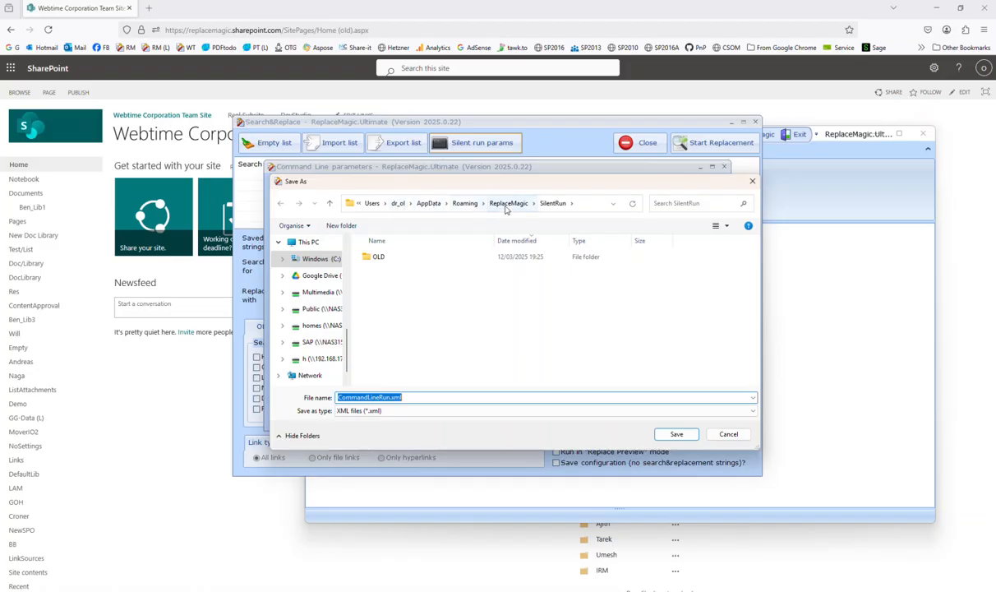
{"action": "left_click", "coordinate": [392, 398]}
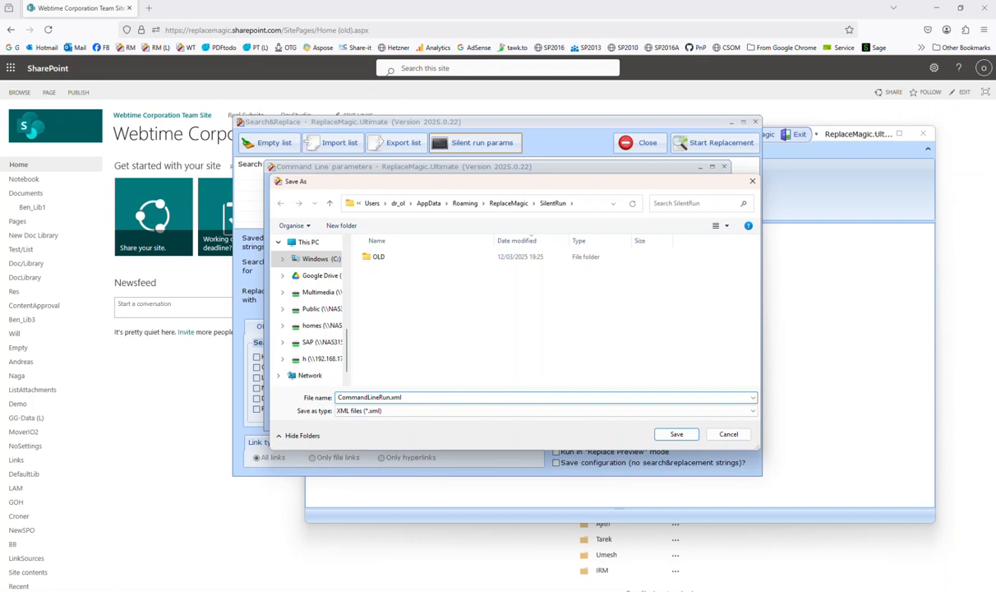
{"action": "type", "text": "ScanningWithPasswords"}
{"action": "left_click", "coordinate": [592, 202]}
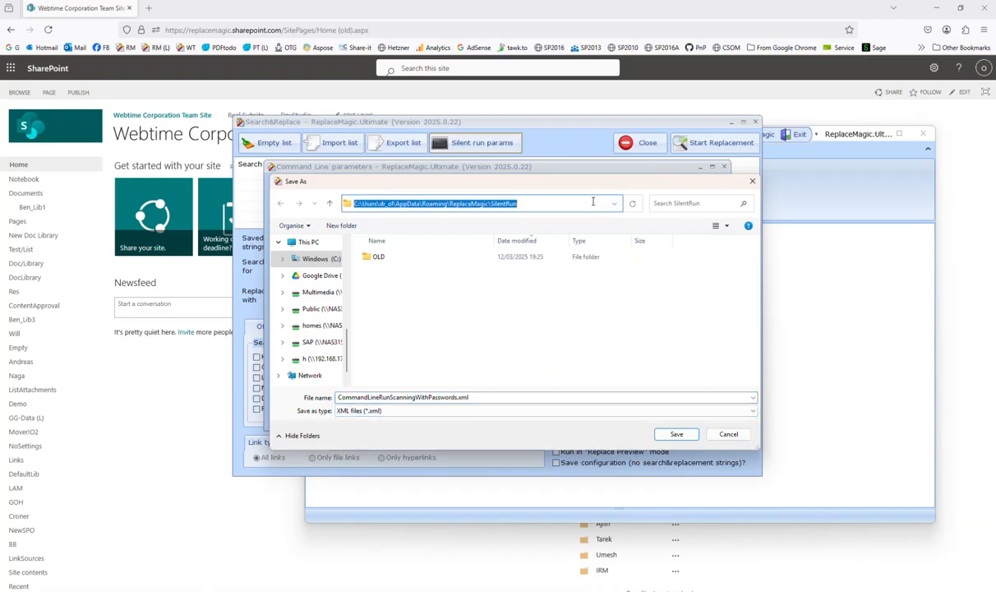
{"action": "left_click", "coordinate": [676, 434]}
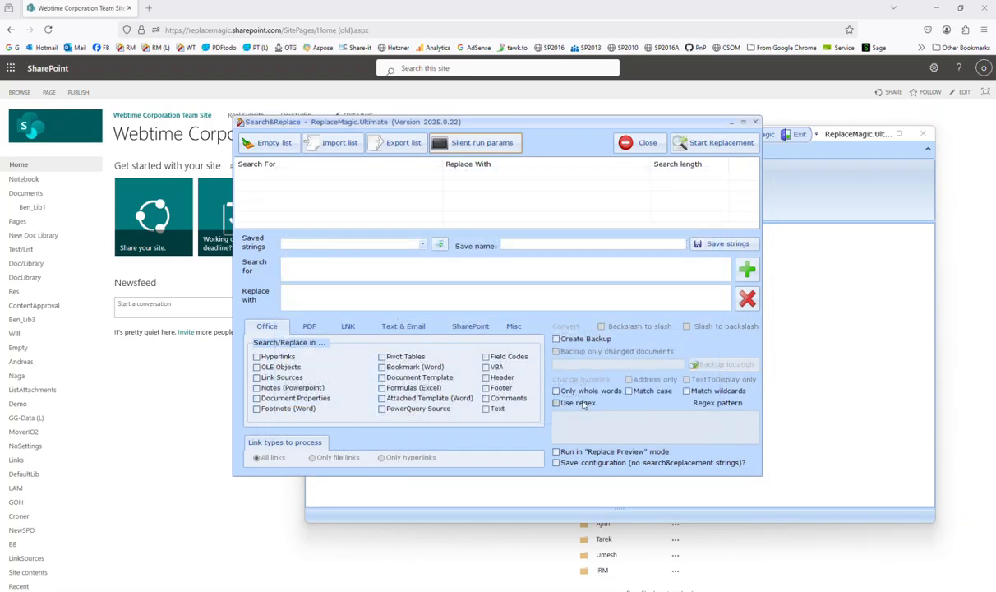
Open CommandLineRunScanningWithPasswords.xml from the SilentRun folder in Total Commander, review its parameters through to the end, and close it
{"action": "left_click", "coordinate": [648, 144]}
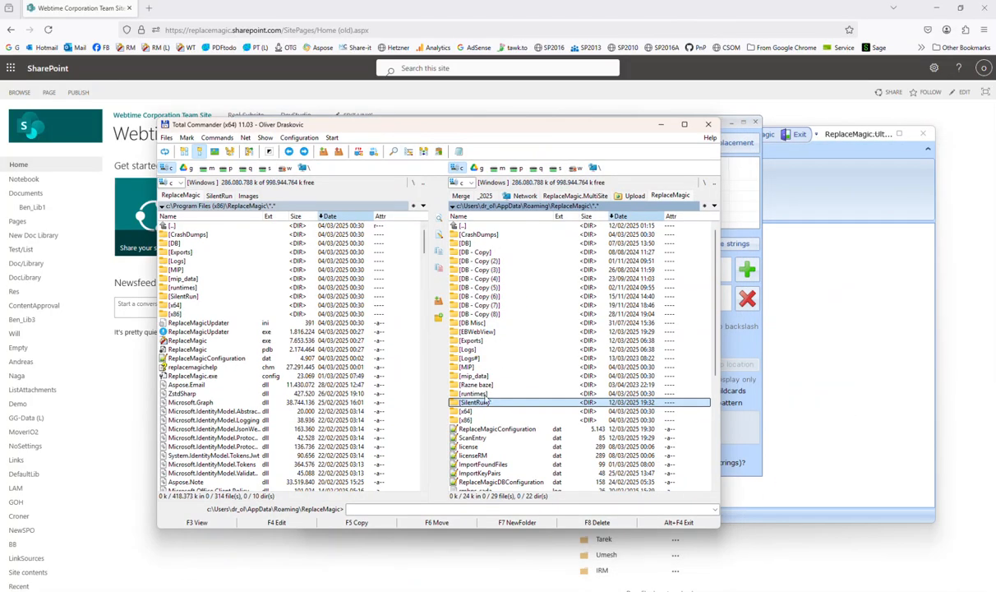
{"action": "double_click", "coordinate": [483, 404]}
{"action": "left_click", "coordinate": [489, 244]}
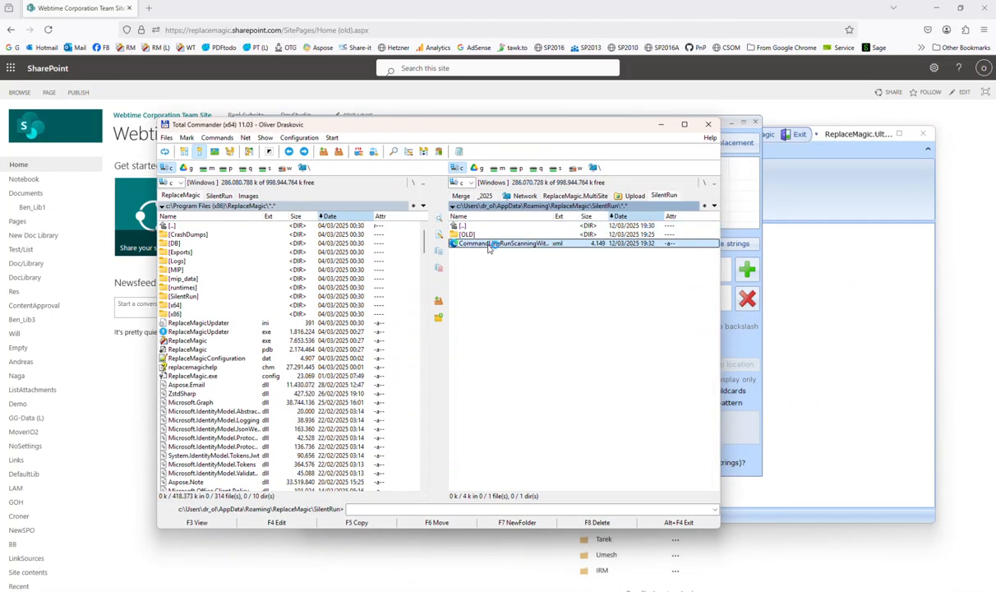
{"action": "double_click", "coordinate": [488, 245]}
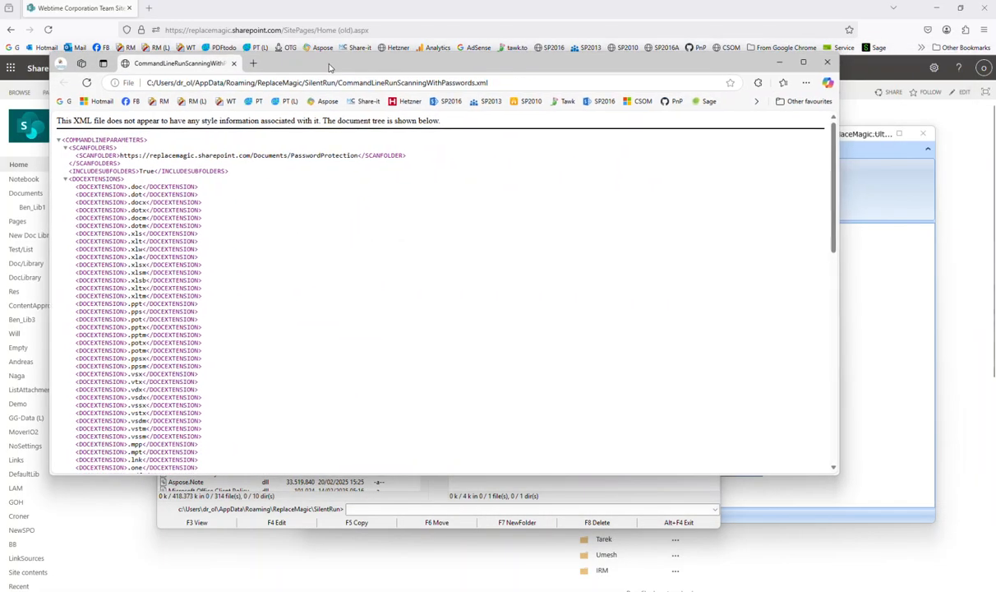
{"action": "double_click", "coordinate": [329, 68]}
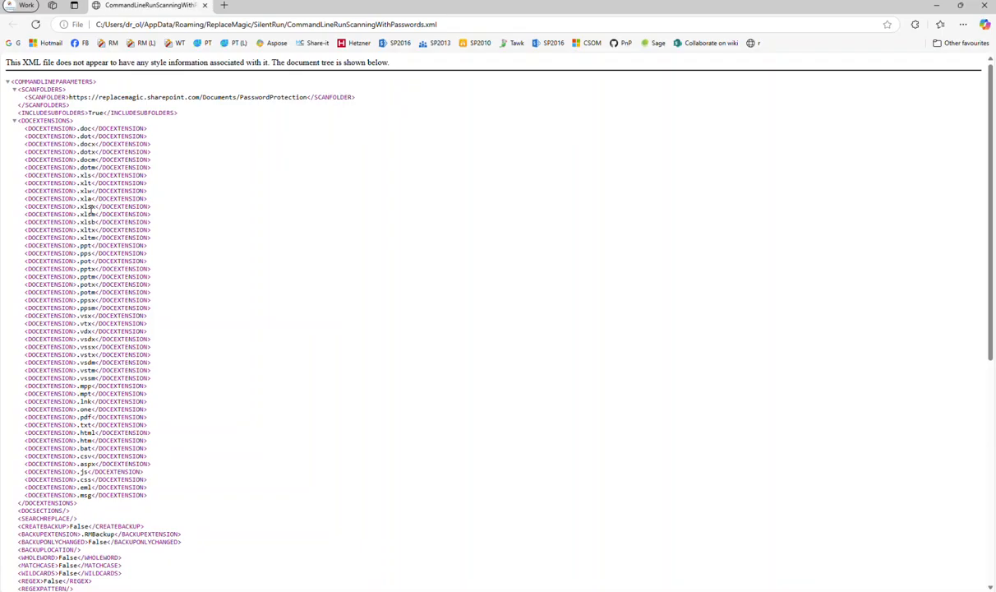
{"action": "scroll", "coordinate": [79, 417], "scroll_direction": "down", "scroll_amount": 2}
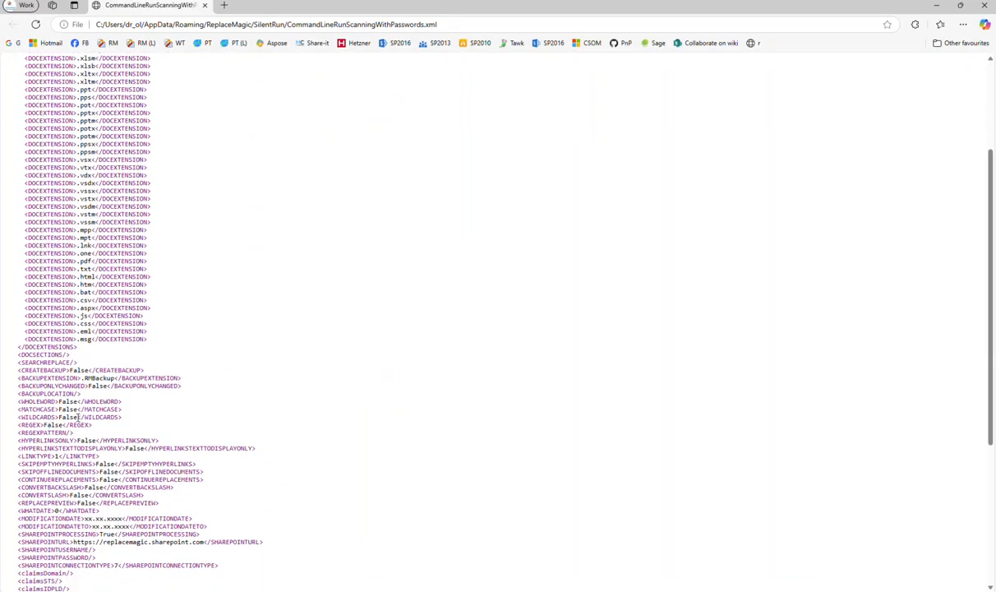
{"action": "scroll", "coordinate": [78, 417], "scroll_direction": "down", "scroll_amount": 2}
{"action": "scroll", "coordinate": [98, 228], "scroll_direction": "down", "scroll_amount": 2}
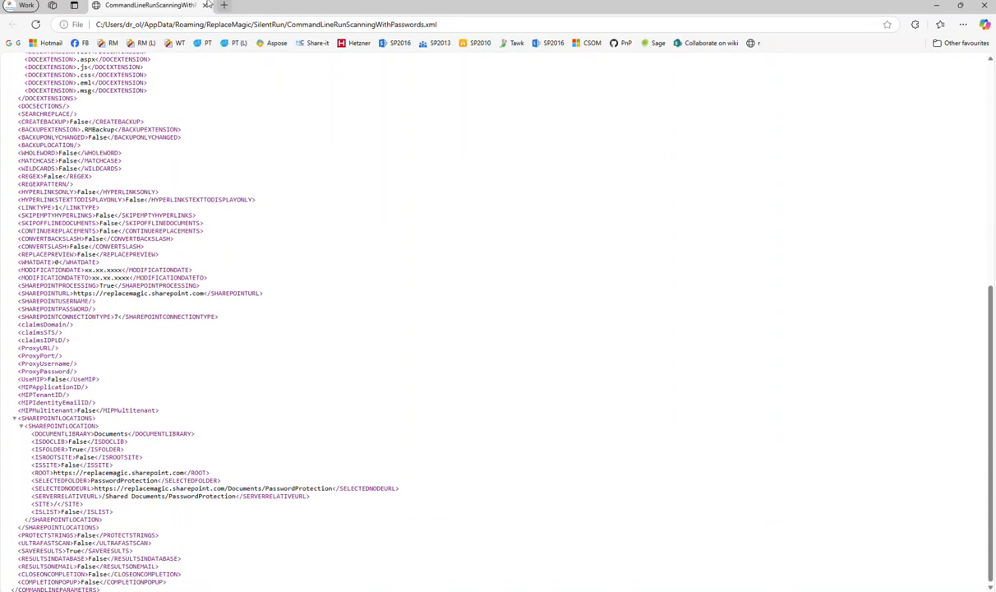
{"action": "left_click", "coordinate": [206, 5]}
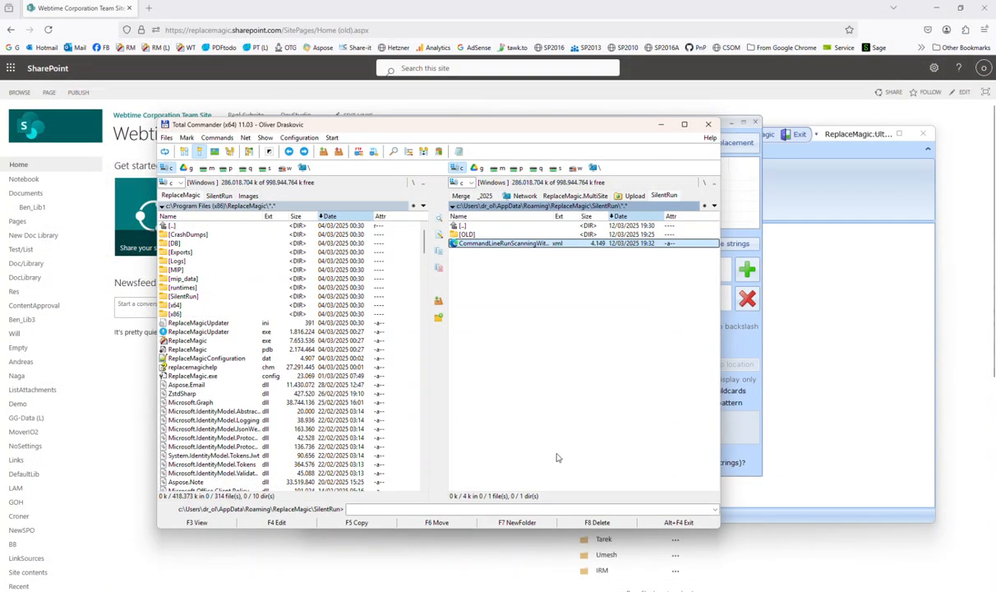
Close the Search & Replace window and exit ReplaceMagic, with the ReplaceMagic program folder active in Total Commander
{"action": "left_click", "coordinate": [283, 428]}
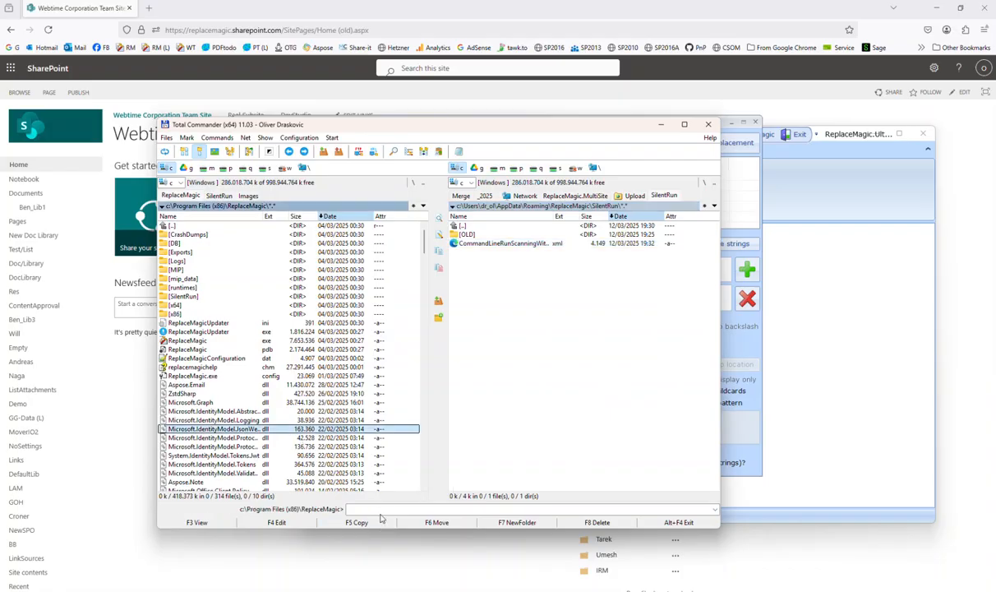
{"action": "left_click", "coordinate": [747, 201]}
{"action": "left_click", "coordinate": [646, 140]}
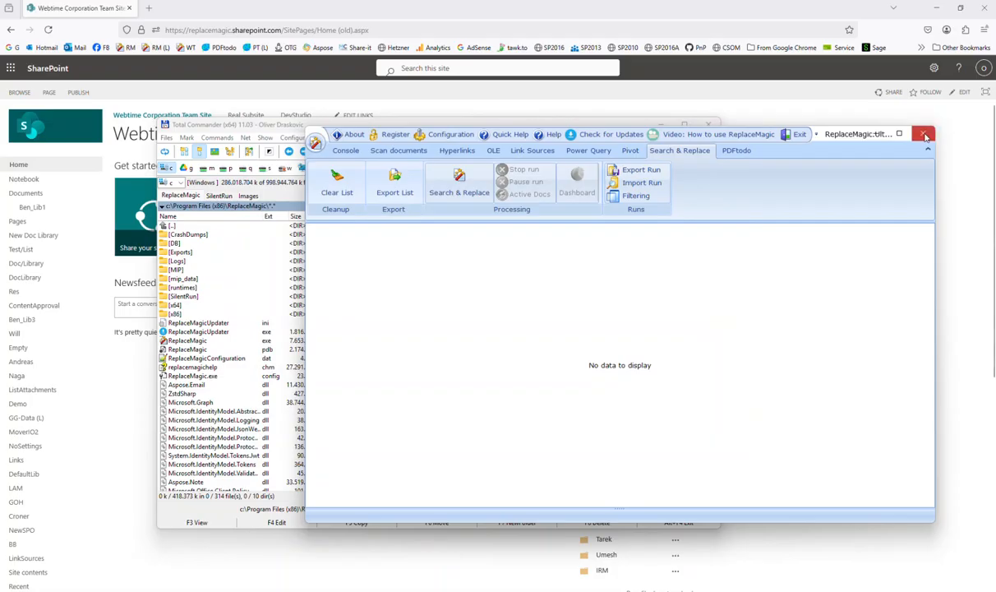
{"action": "left_click", "coordinate": [925, 135]}
{"action": "left_click", "coordinate": [458, 307]}
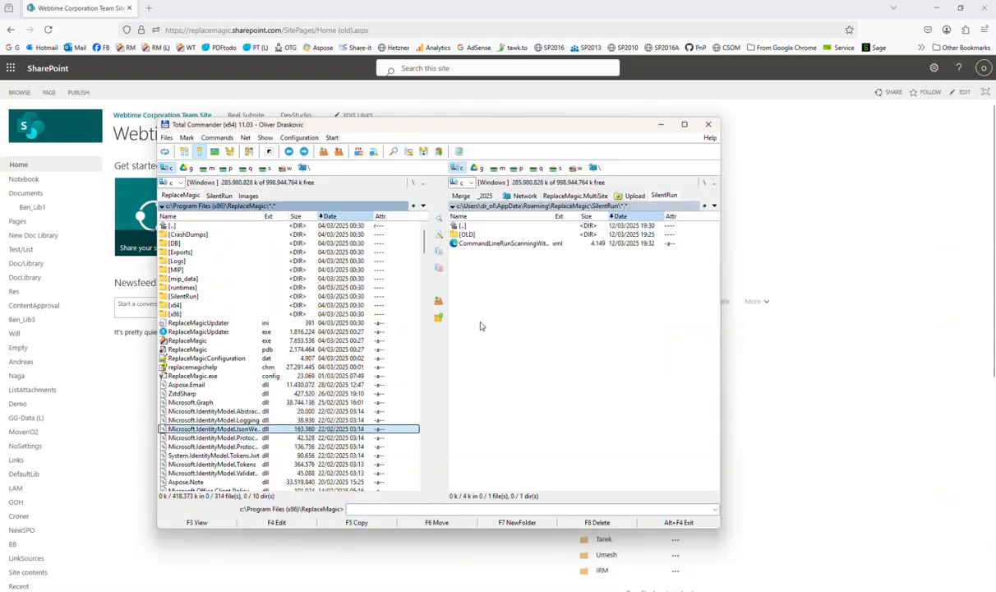
Open a command prompt (cmd) in the folder c:\Program Files (x86)\ReplaceMagic from Total Commander
{"action": "left_click", "coordinate": [375, 510]}
{"action": "type", "text": "cmd"}
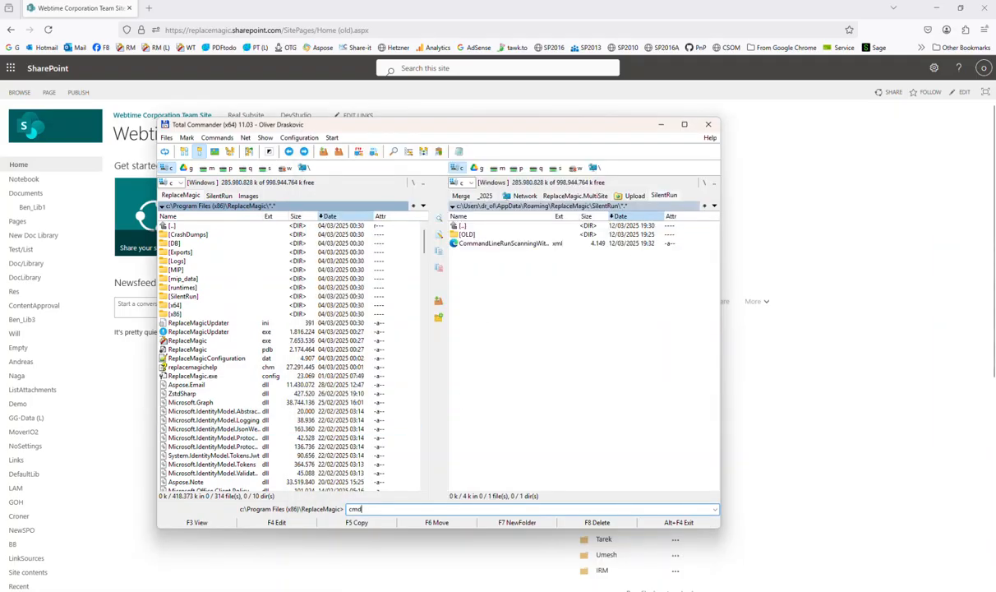
{"action": "key", "text": "Return"}
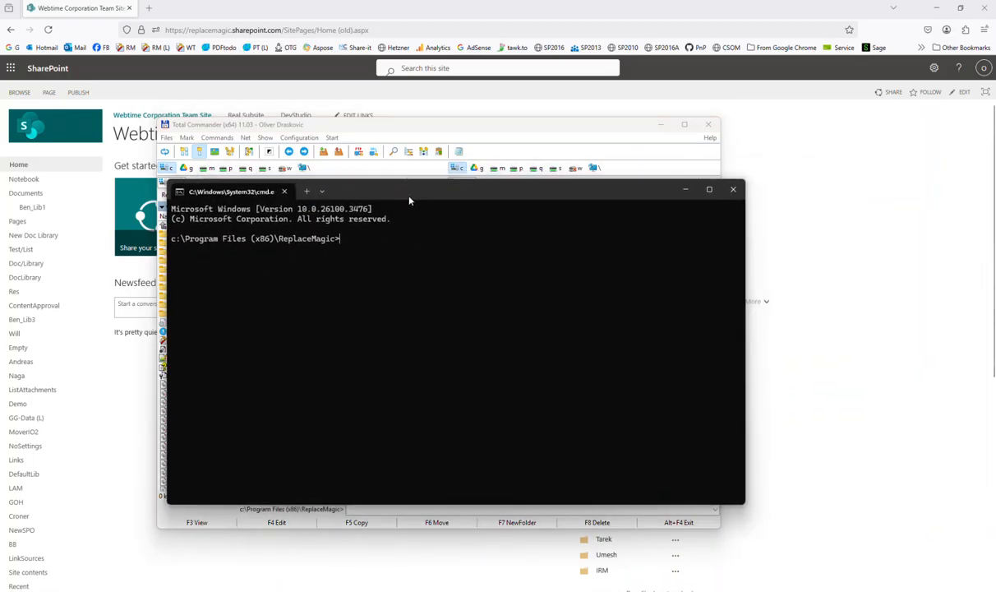
Run ReplaceMagic.exe with the quoted full path to CommandLineRunScanningWithPasswords.xml in the roaming ReplaceMagic\SilentRun folder as its argument
{"action": "type", "text": "rep"}
{"action": "key", "text": "Tab"}
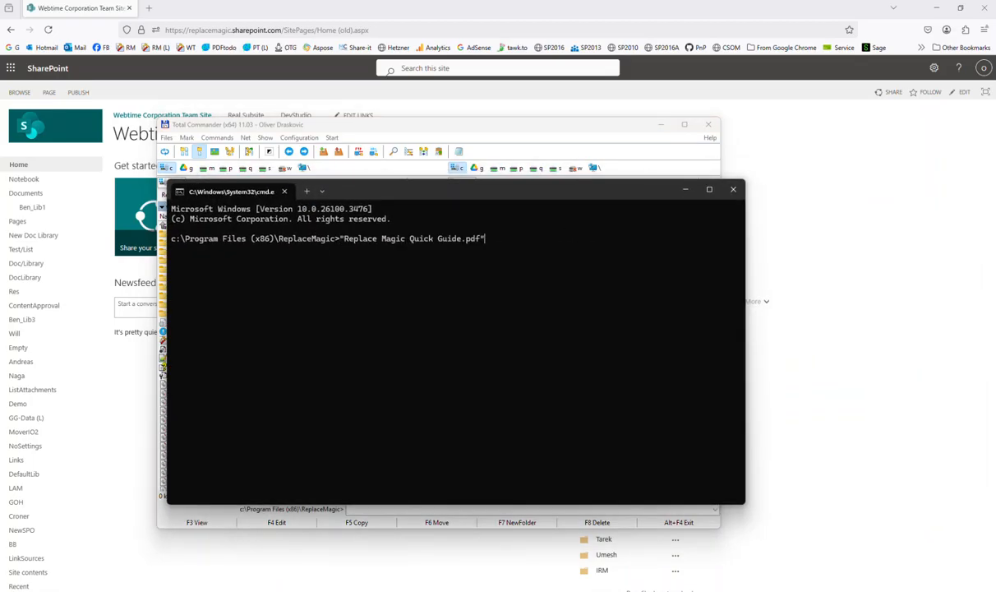
{"action": "key", "text": "Tab"}
{"action": "type", "text": "\""}
{"action": "type", "text": "C:\\Users\\dr_ol\\AppData\\Roaming\\ReplaceMagic\\SilentRun"}
{"action": "type", "text": "\\"}
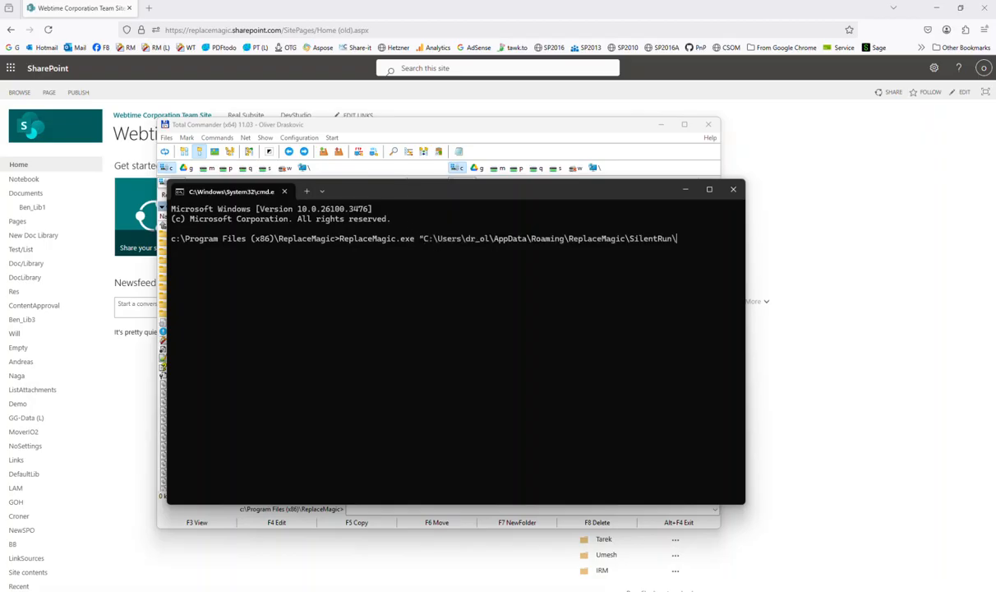
{"action": "key", "text": "Tab"}
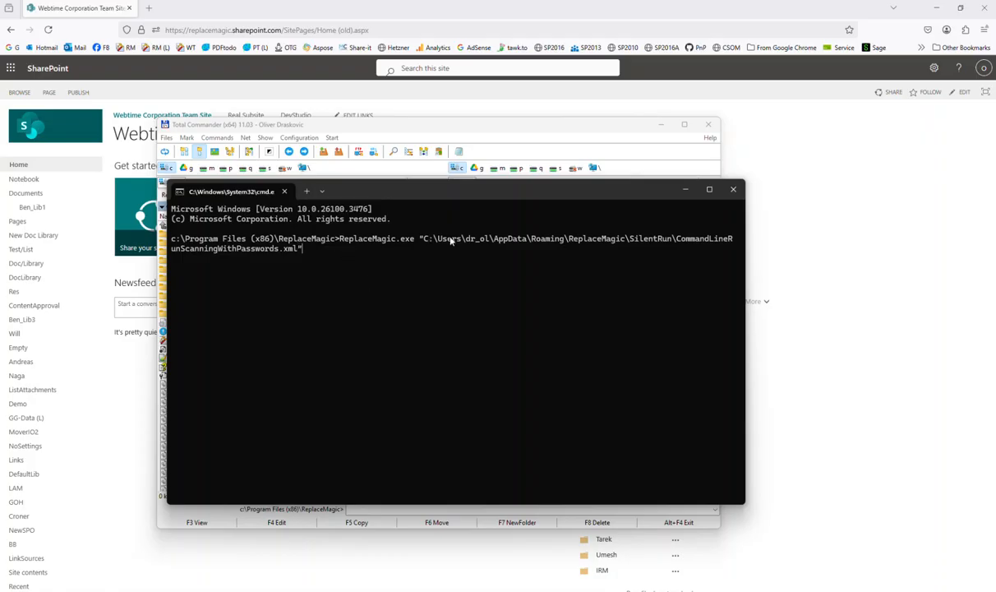
{"action": "key", "text": "Return"}
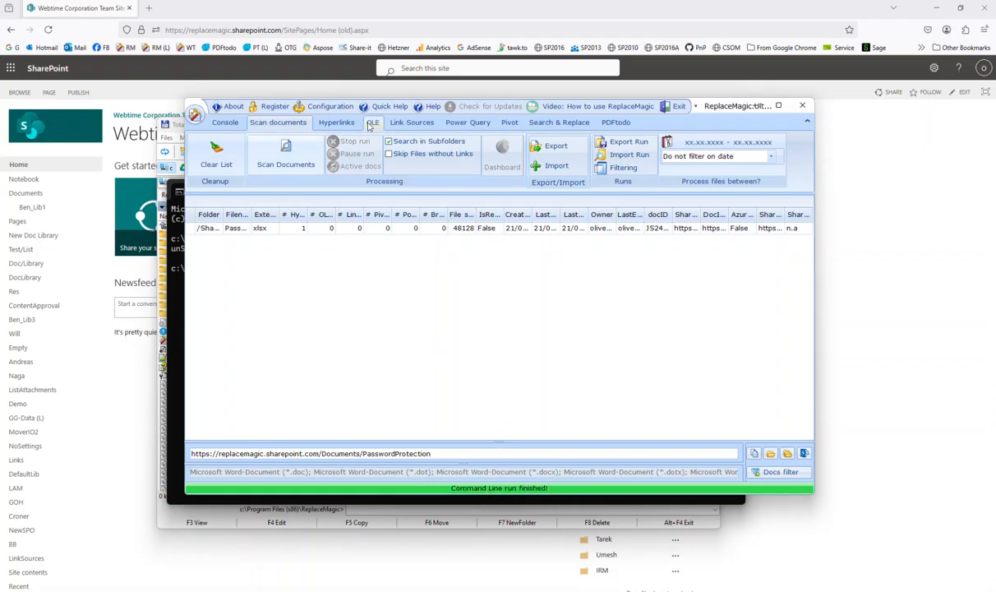
Show the hyperlinks found by the silent run and widen the Hyperlink column to read the full address
{"action": "left_click", "coordinate": [340, 123]}
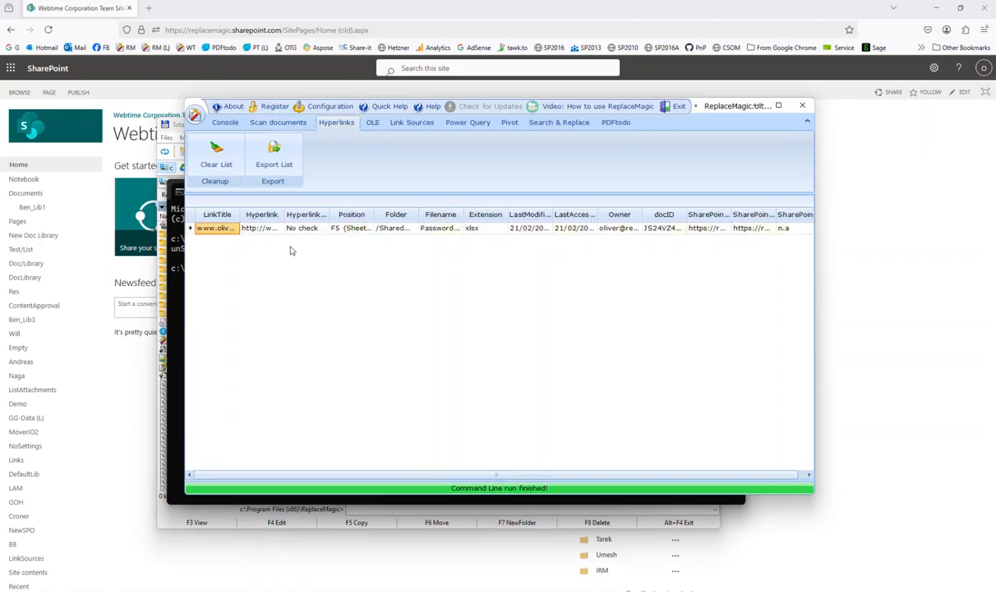
{"action": "left_click_drag", "start_coordinate": [284, 214], "coordinate": [418, 224]}
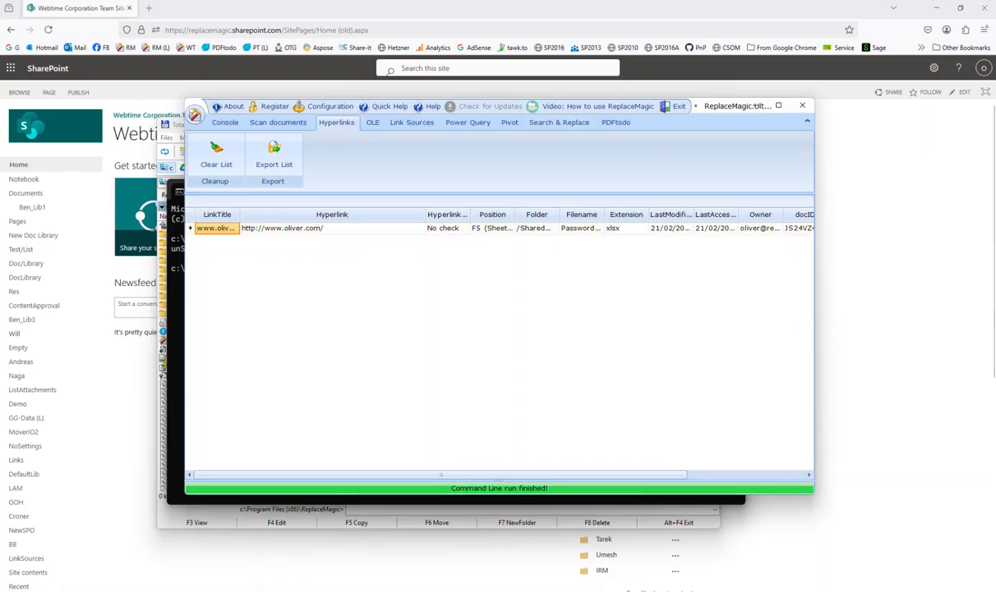
Switch to Total Commander, open ReplaceMagic's Exports folder, and widen the Name column to read the full export file names
{"action": "left_click", "coordinate": [753, 591]}
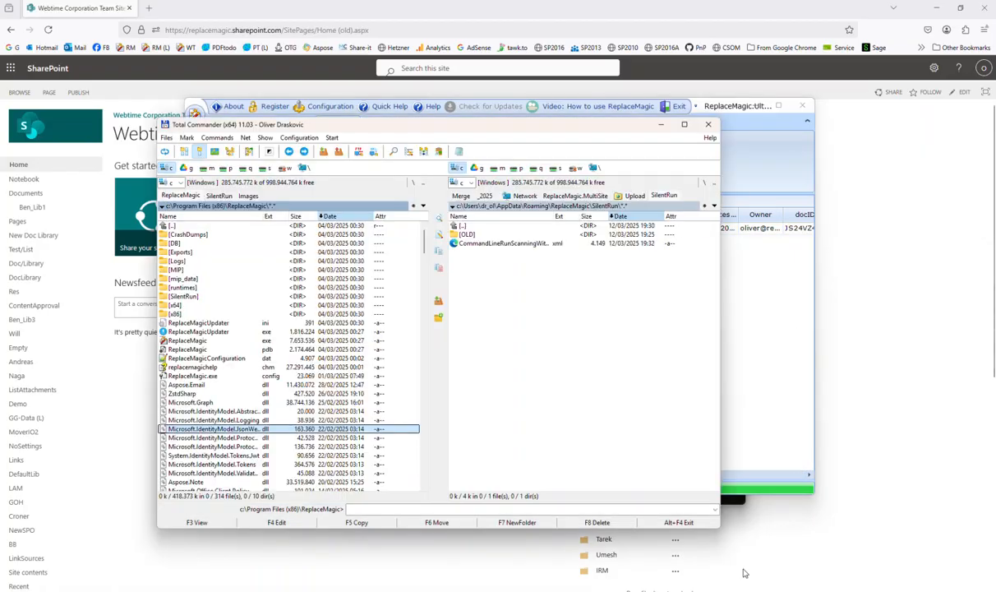
{"action": "double_click", "coordinate": [472, 227]}
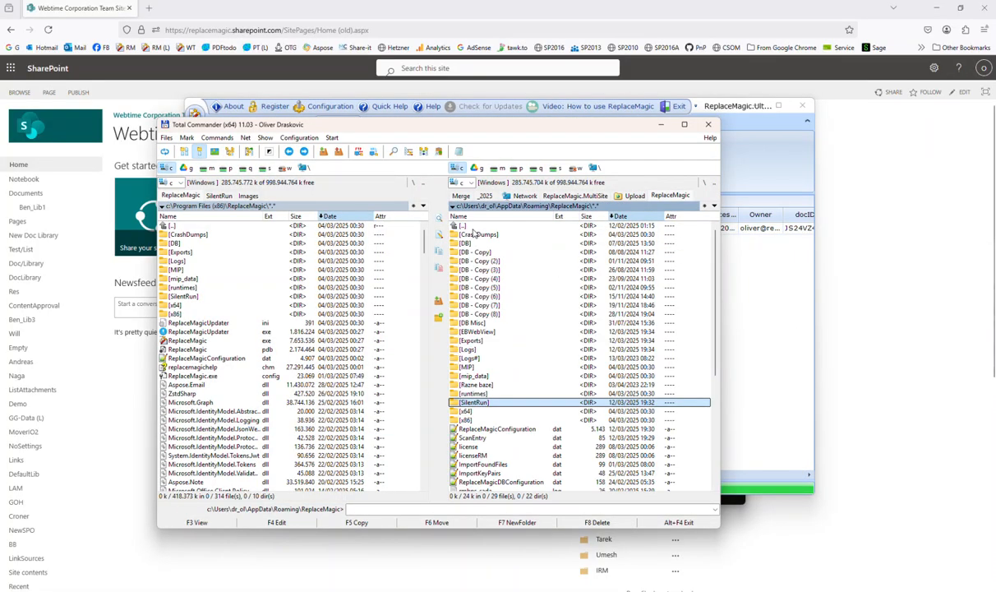
{"action": "double_click", "coordinate": [485, 343]}
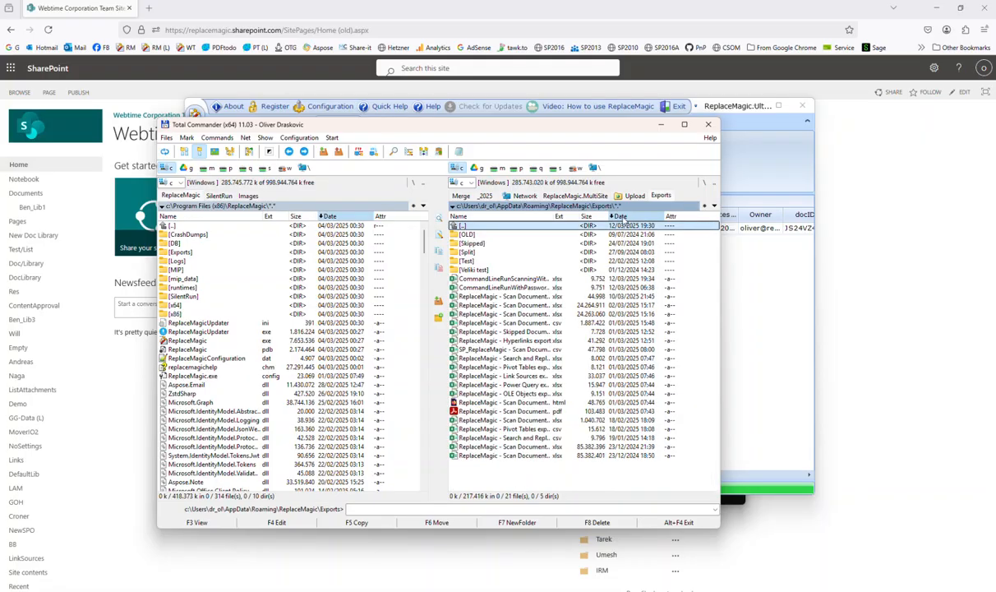
{"action": "left_click_drag", "start_coordinate": [554, 215], "coordinate": [627, 215]}
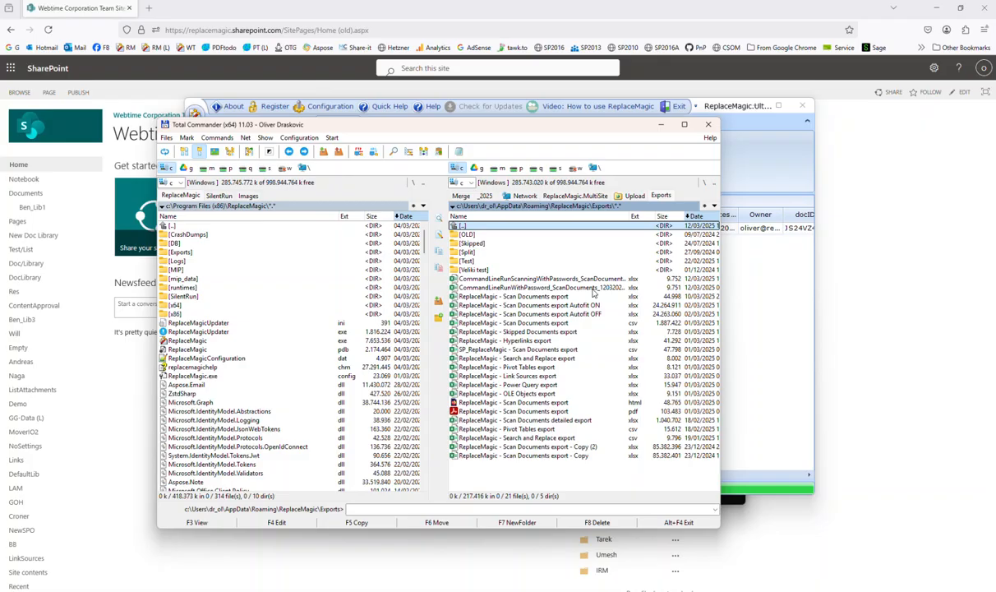
Open the CommandLineRunScanningWithPasswords_ScanDocuments export in Excel, review its Scanned documents and Hyperlinks sheets, and close the workbook
{"action": "left_click", "coordinate": [573, 280]}
{"action": "double_click", "coordinate": [569, 281]}
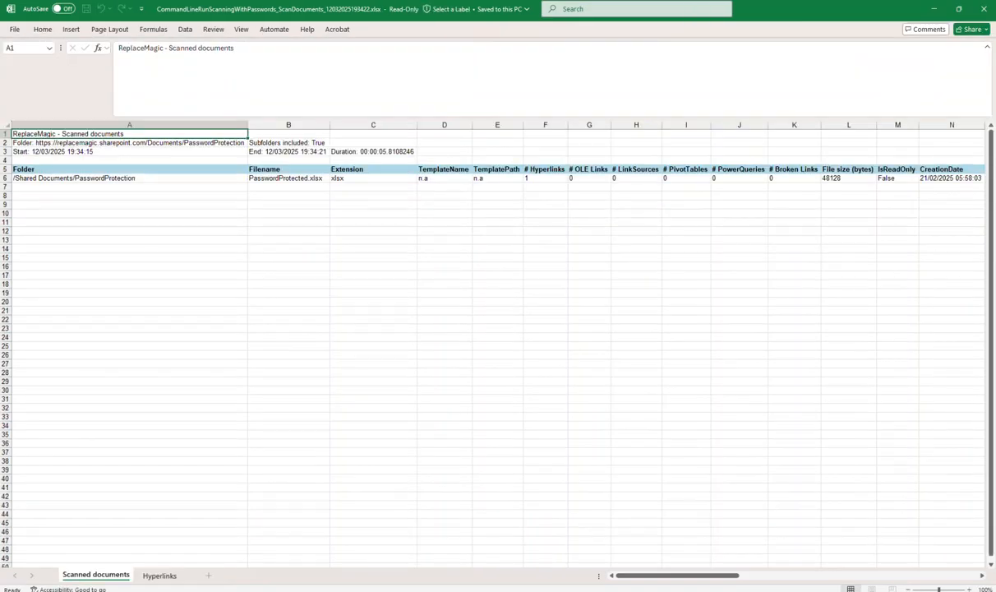
{"action": "left_click", "coordinate": [161, 576]}
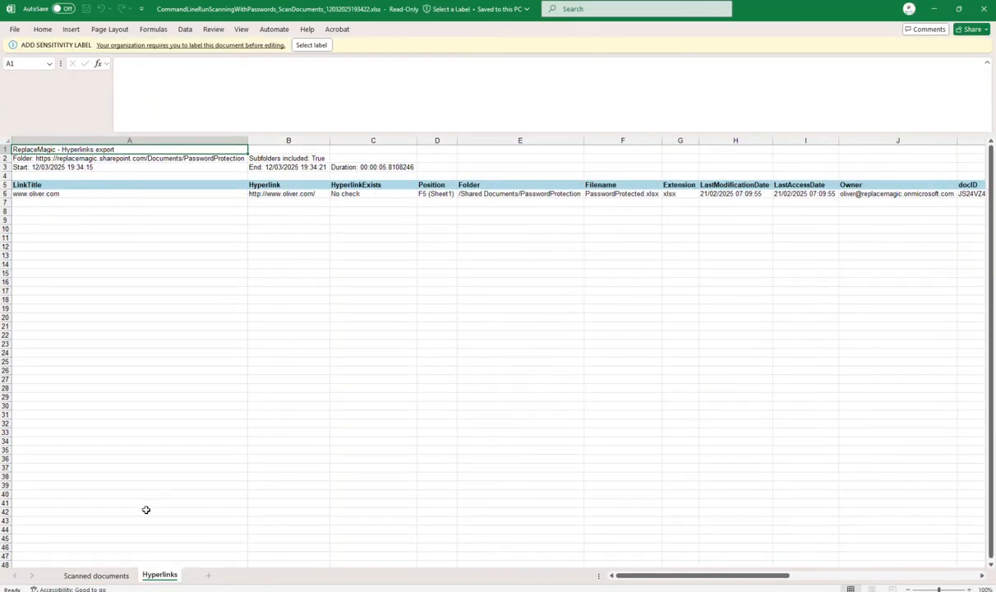
{"action": "left_click", "coordinate": [985, 11]}
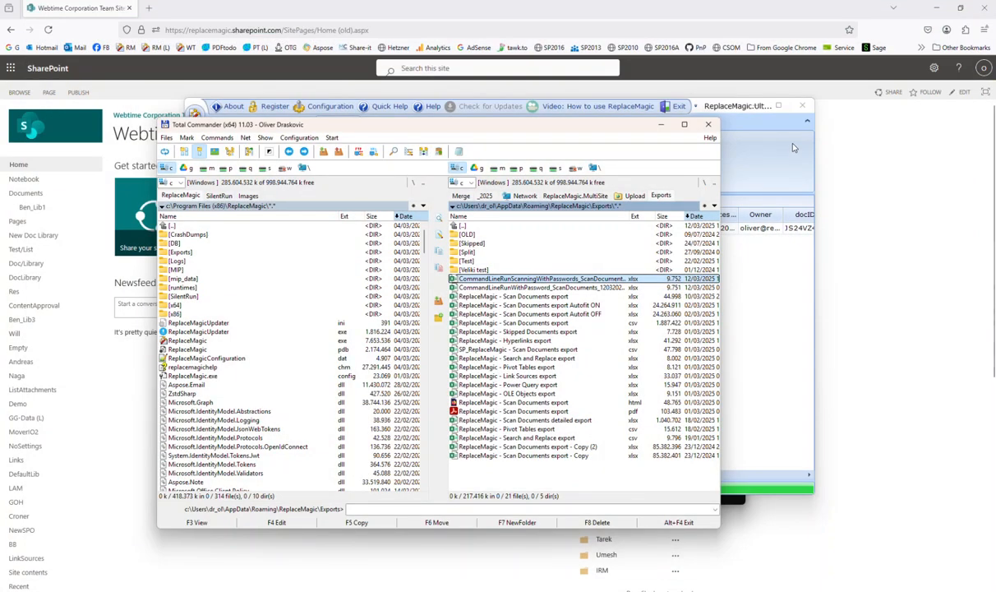
Return to the SilentRun folder, recheck the scan location and SharePoint settings in CommandLineRunScanningWithPasswords.xml, and close the file
{"action": "left_click", "coordinate": [727, 135]}
{"action": "key", "text": "alt+Tab"}
{"action": "double_click", "coordinate": [472, 226]}
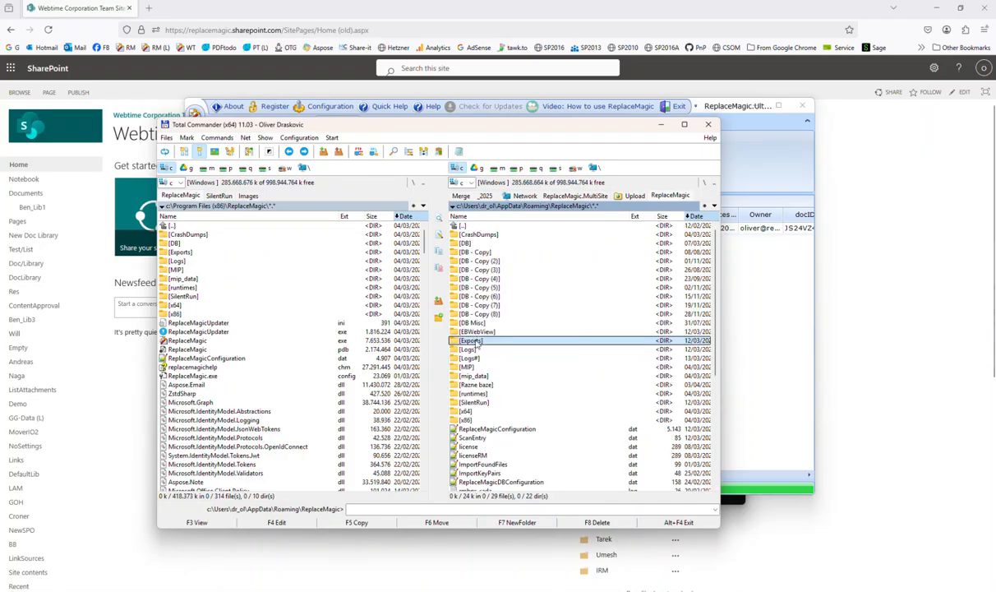
{"action": "double_click", "coordinate": [473, 402]}
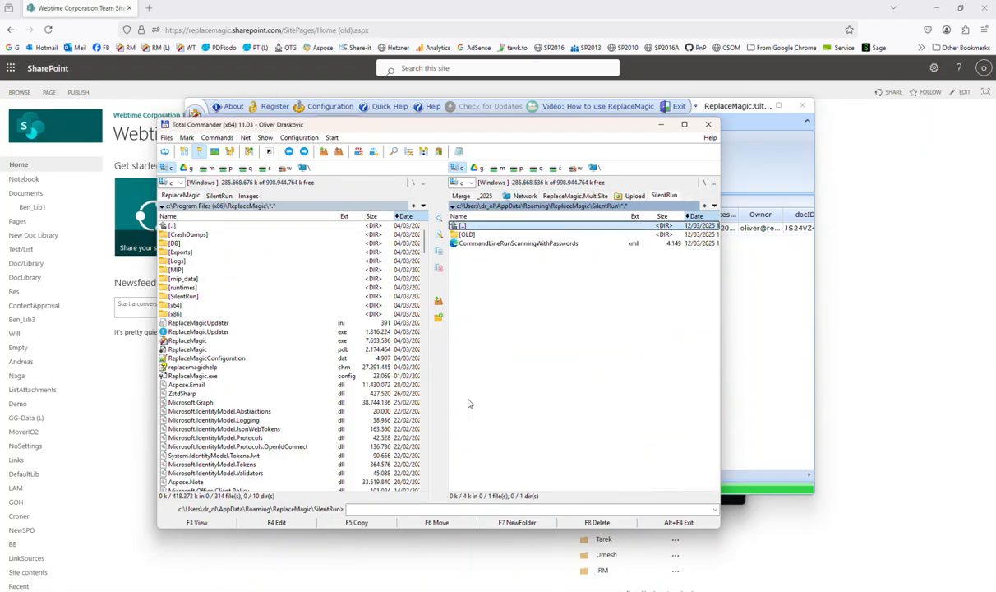
{"action": "left_click", "coordinate": [495, 245]}
{"action": "double_click", "coordinate": [496, 245]}
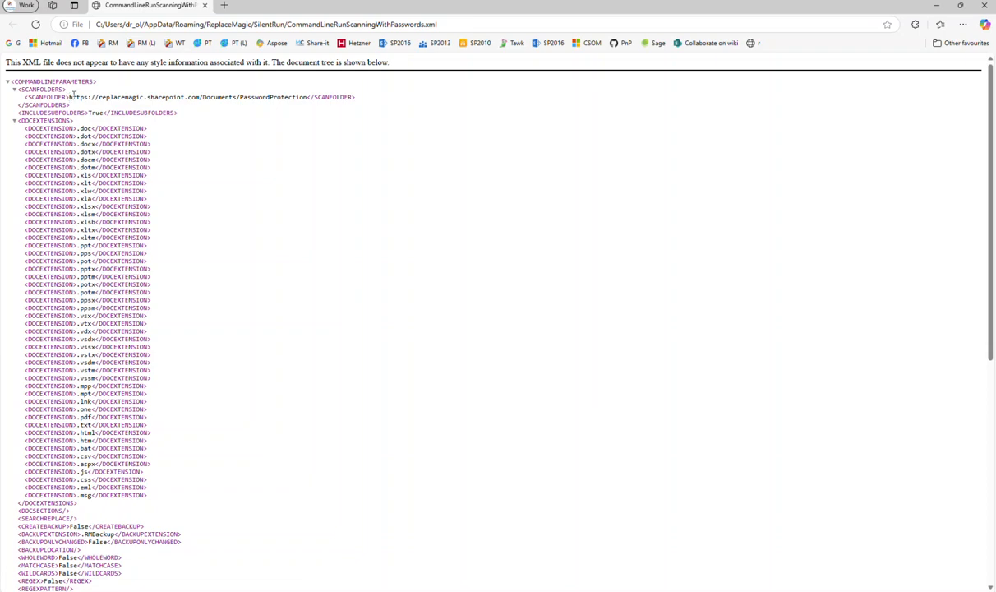
{"action": "scroll", "coordinate": [297, 231], "scroll_direction": "down", "scroll_amount": 5}
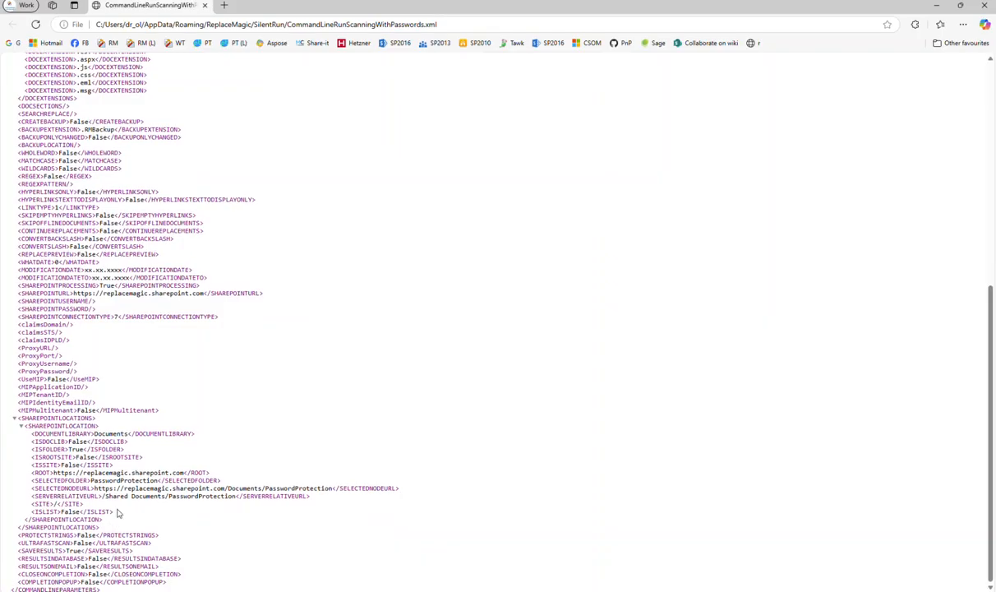
{"action": "left_click", "coordinate": [986, 6]}
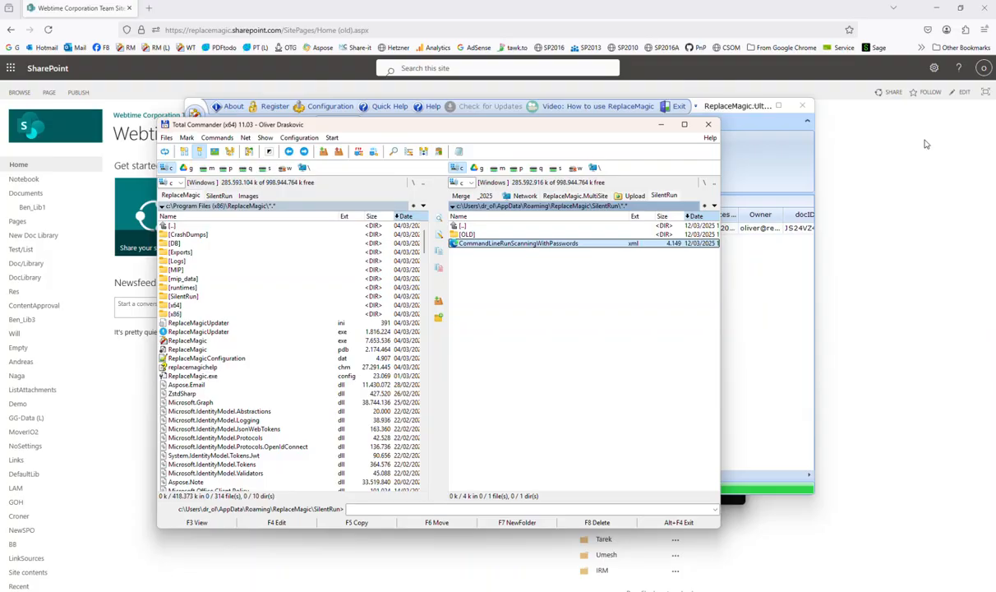
Close the ReplaceMagic instance left open by the silent run and confirm the exit
{"action": "left_click", "coordinate": [738, 144]}
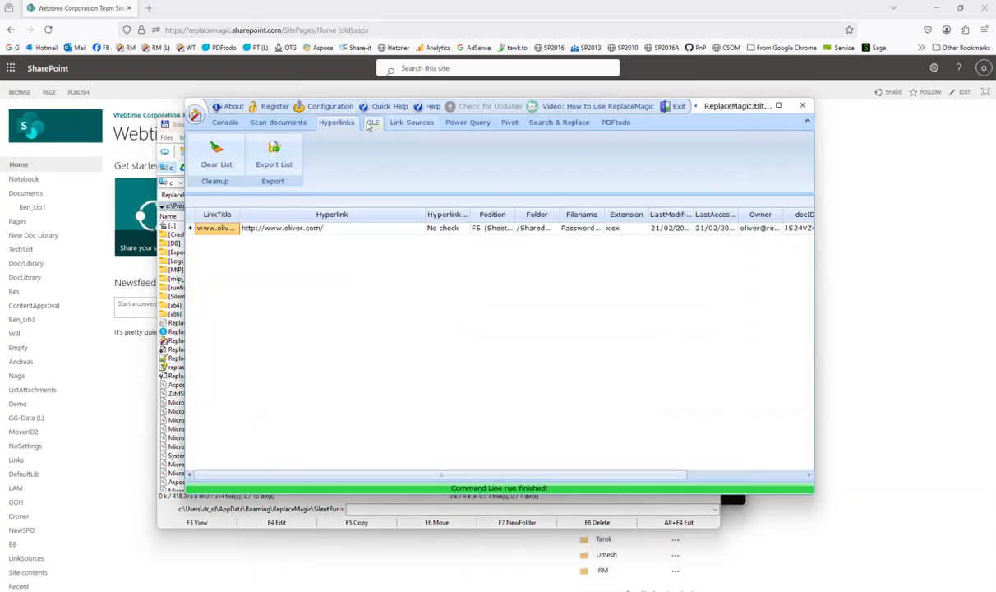
{"action": "left_click", "coordinate": [801, 106]}
{"action": "left_click", "coordinate": [485, 324]}
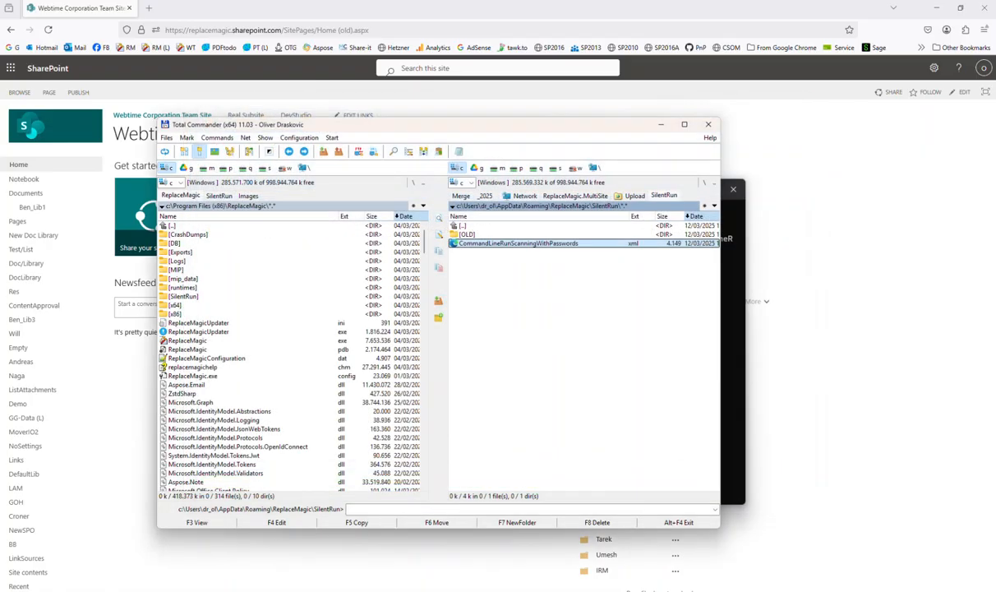
Launch ReplaceMagic again from the Windows search and open its SharePoint selection for scanning
{"action": "key", "text": "super+s"}
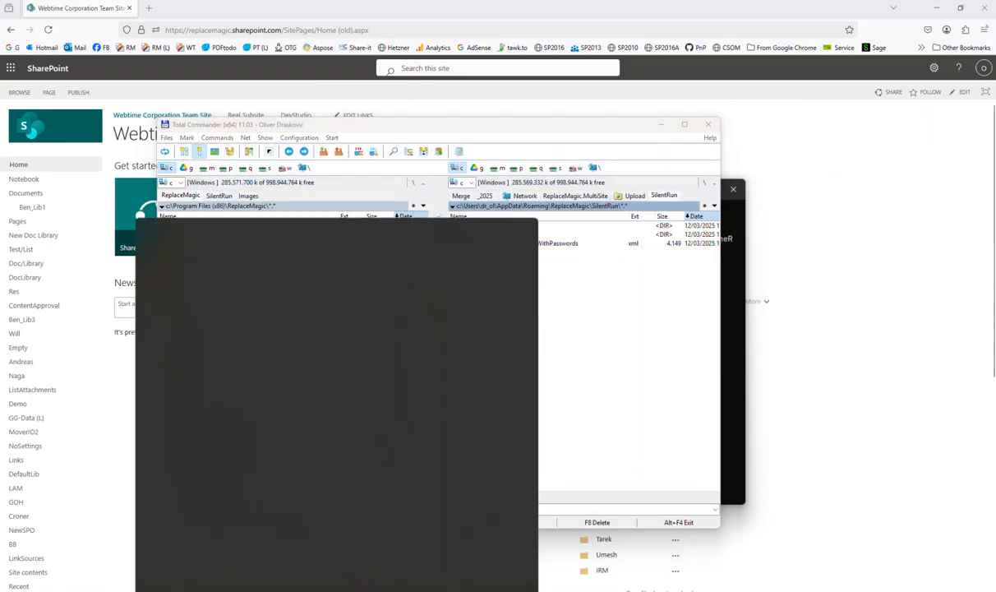
{"action": "type", "text": "repla"}
{"action": "key", "text": "Return"}
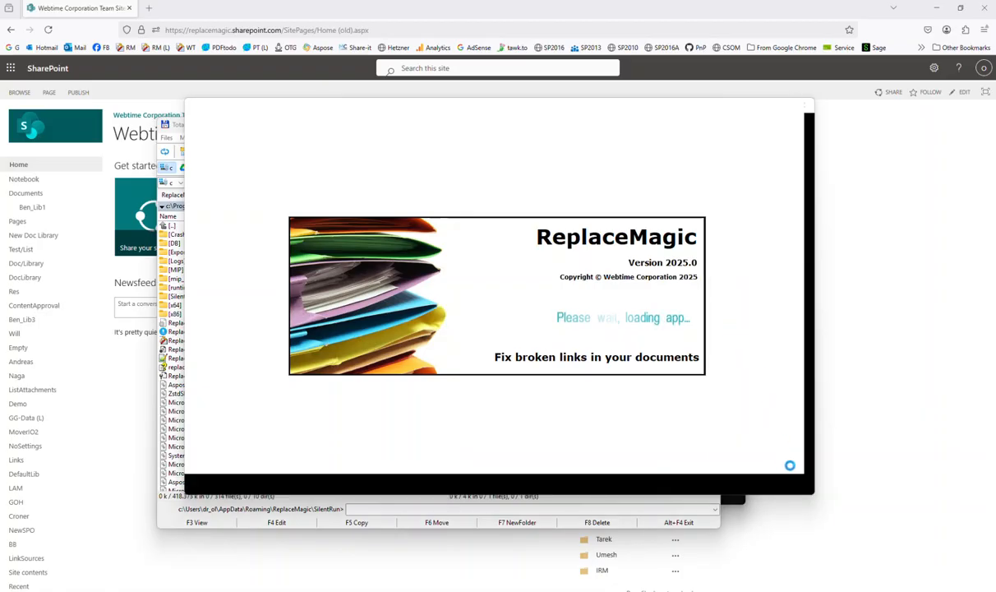
{"action": "left_click", "coordinate": [807, 455]}
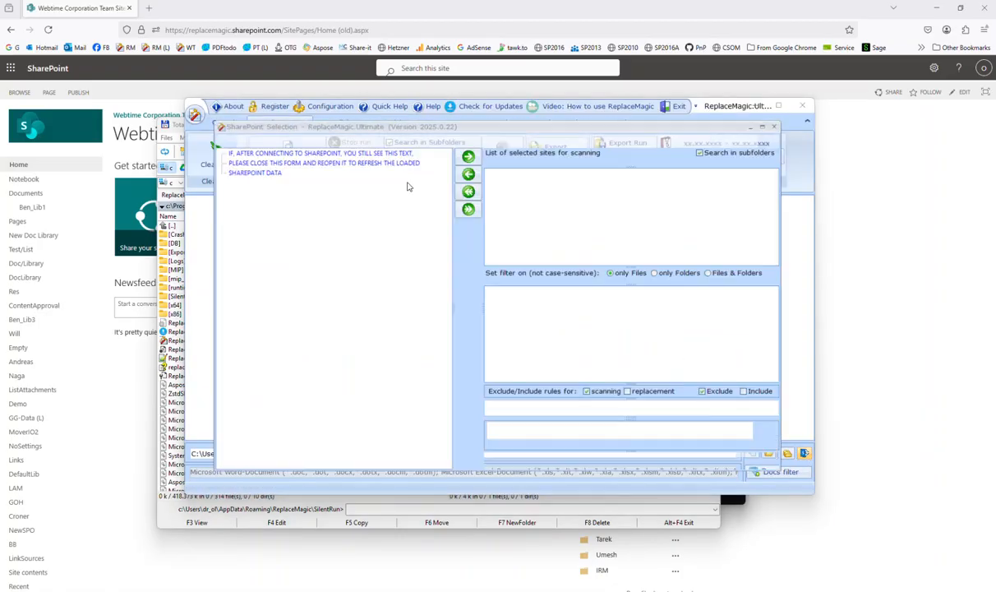
{"action": "left_click", "coordinate": [275, 140]}
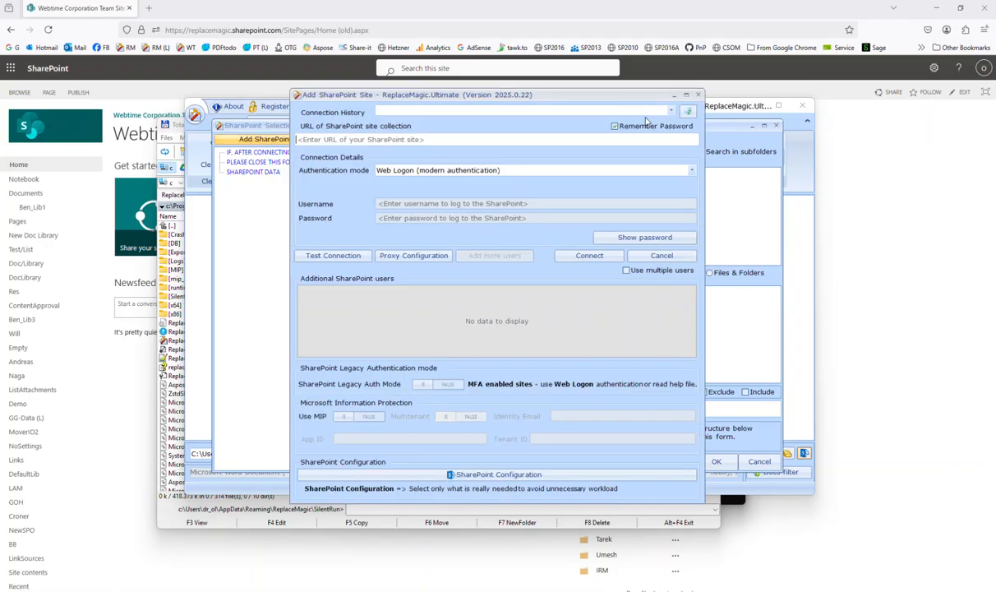
{"action": "left_click", "coordinate": [635, 111]}
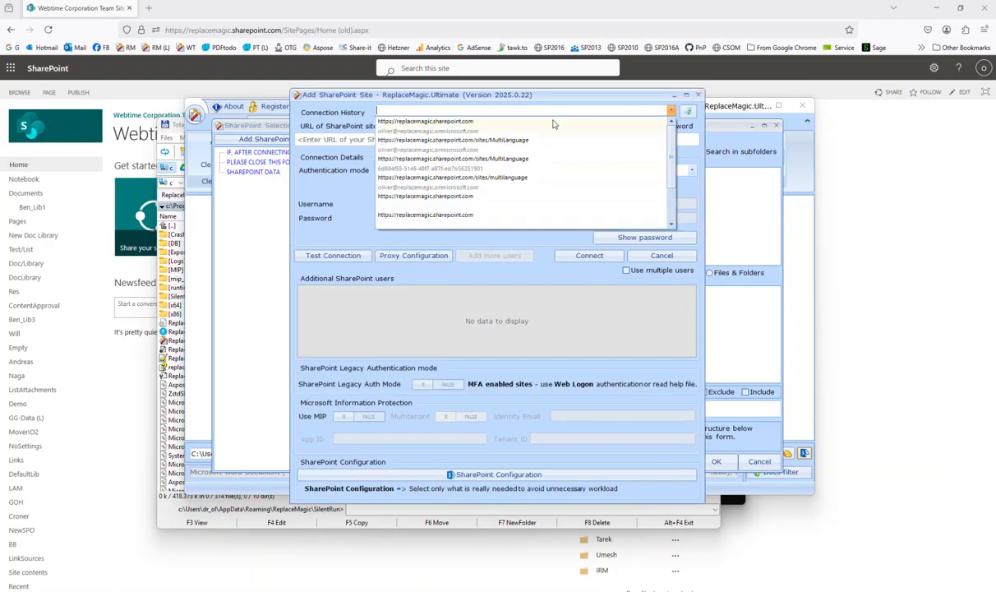
{"action": "left_click", "coordinate": [482, 201]}
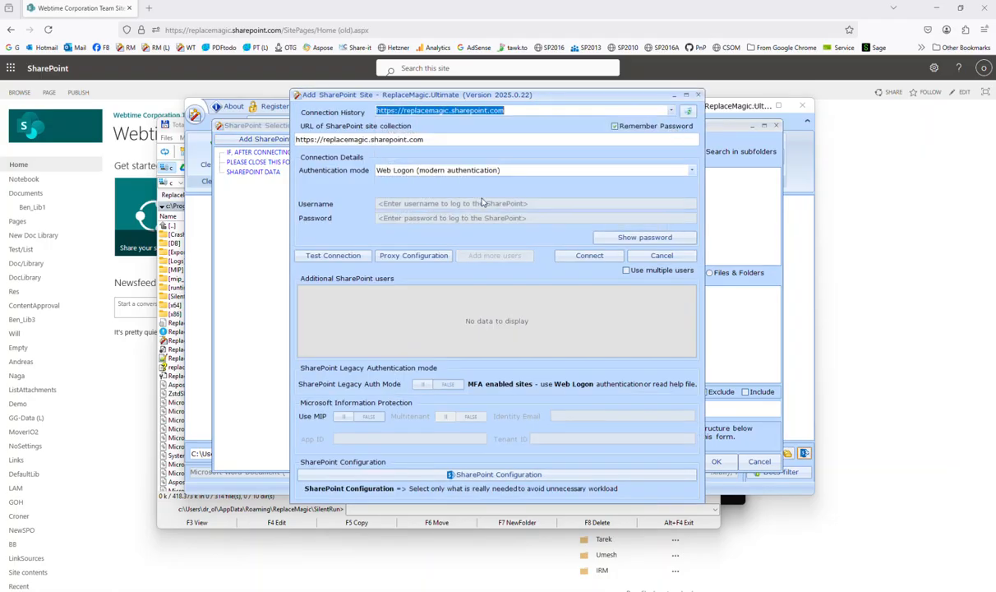
{"action": "left_click", "coordinate": [587, 256]}
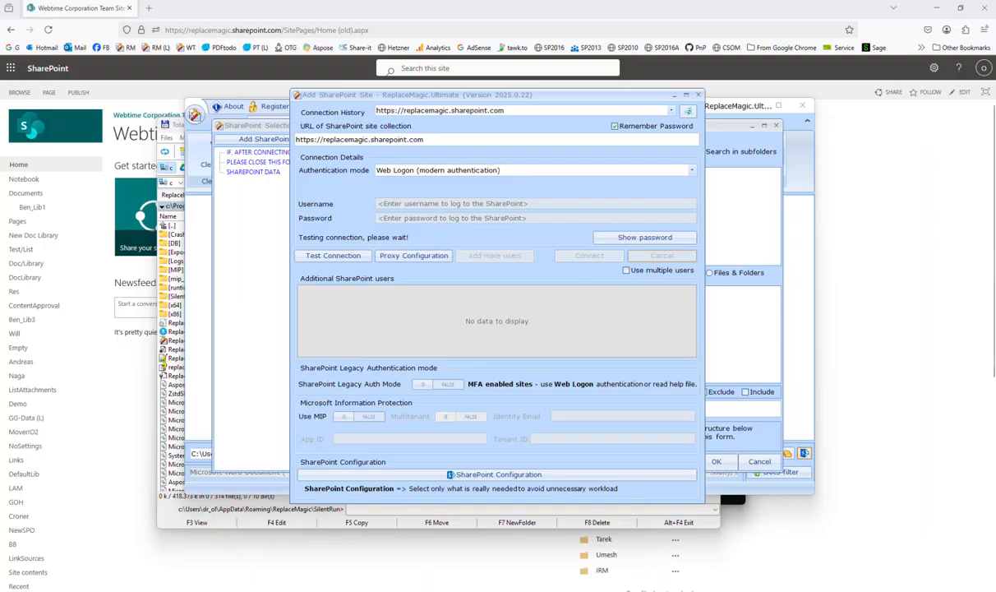
Add the PasswordProtection folder of the Documents library to the sites selected for scanning and accept the selection
{"action": "left_click", "coordinate": [261, 458]}
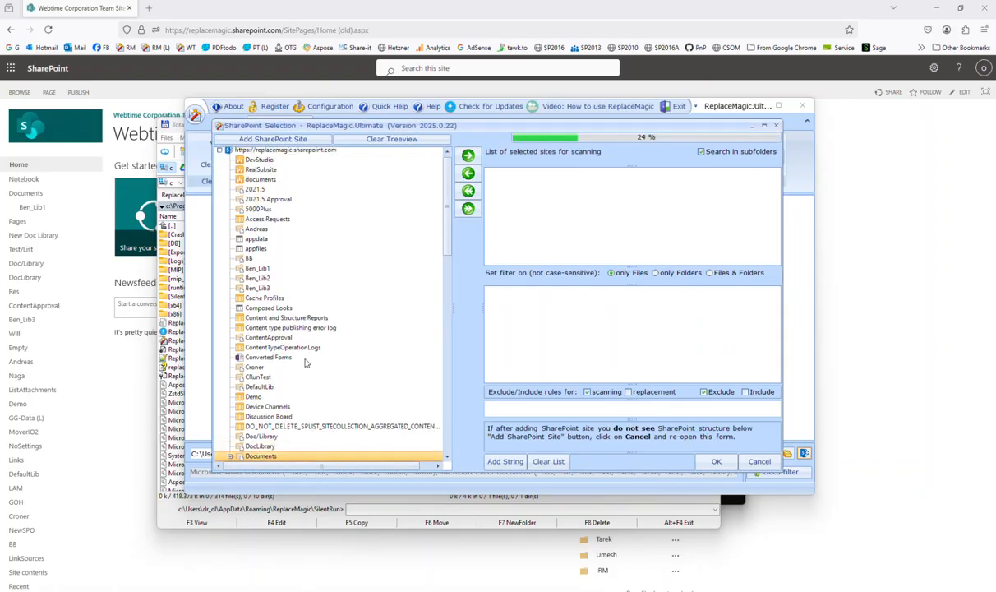
{"action": "scroll", "coordinate": [305, 363], "scroll_direction": "down", "scroll_amount": 20}
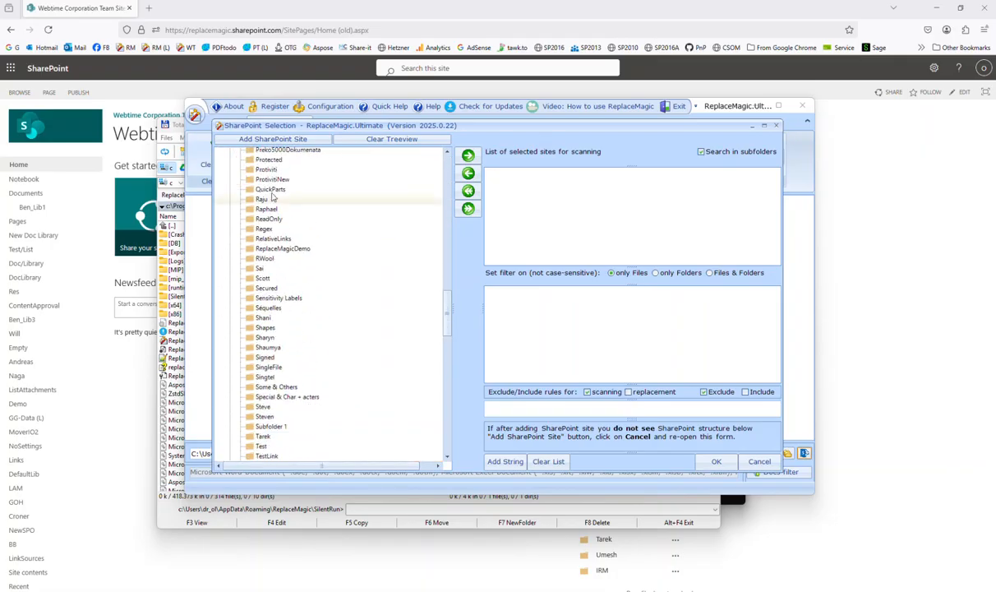
{"action": "scroll", "coordinate": [305, 362], "scroll_direction": "up", "scroll_amount": 2}
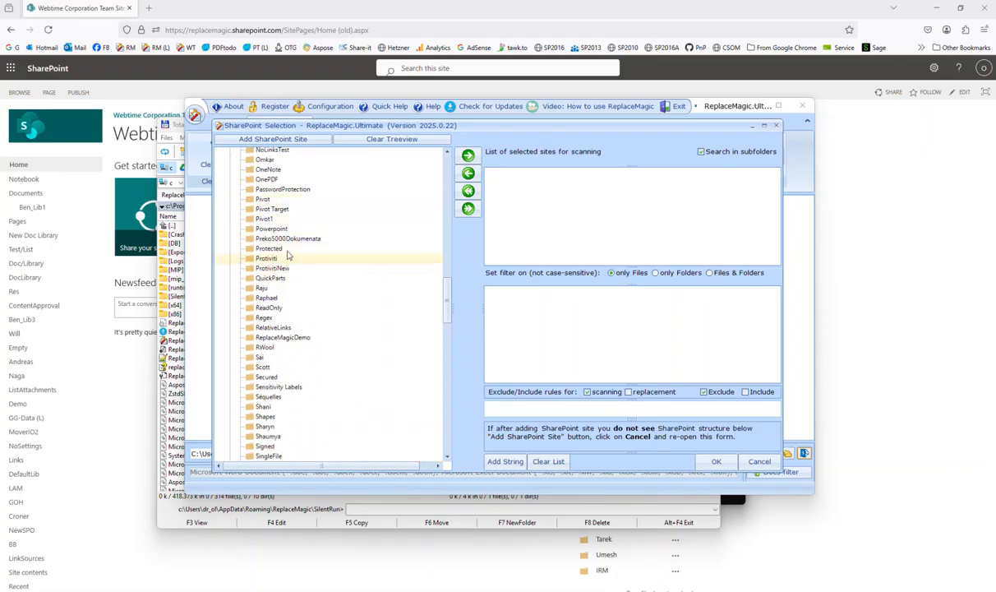
{"action": "left_click", "coordinate": [280, 189]}
{"action": "left_click", "coordinate": [463, 157]}
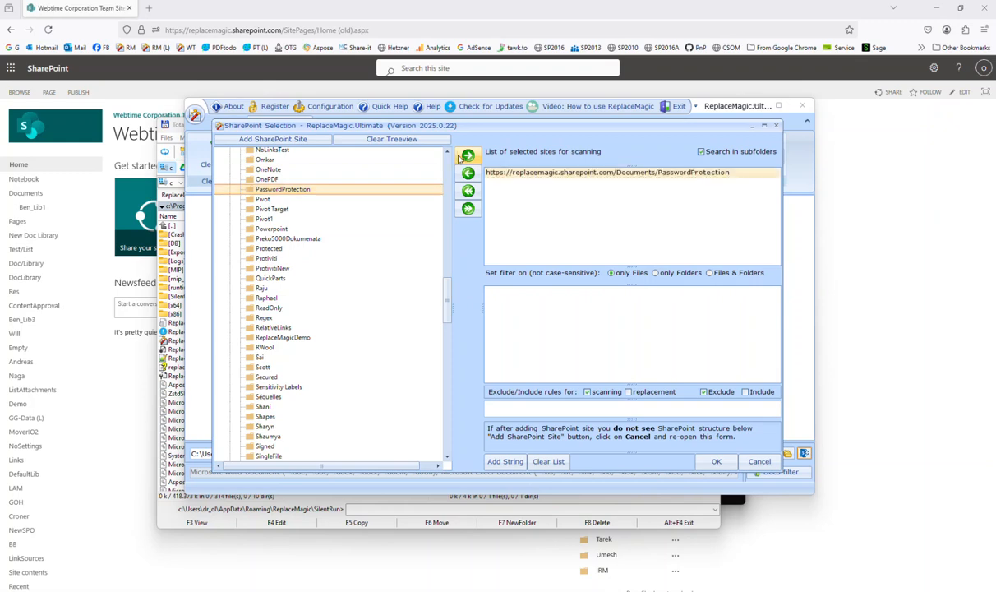
{"action": "left_click", "coordinate": [716, 461]}
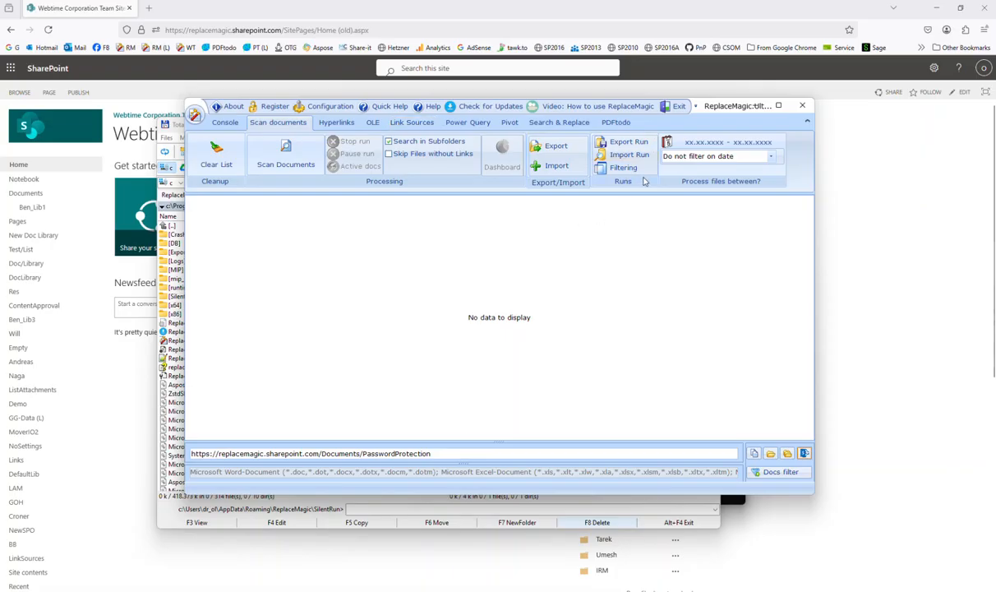
Open Search & Replace and list the replacement pairs: a first name to replacemagic, google to msft, and oracle to sun
{"action": "left_click", "coordinate": [549, 122]}
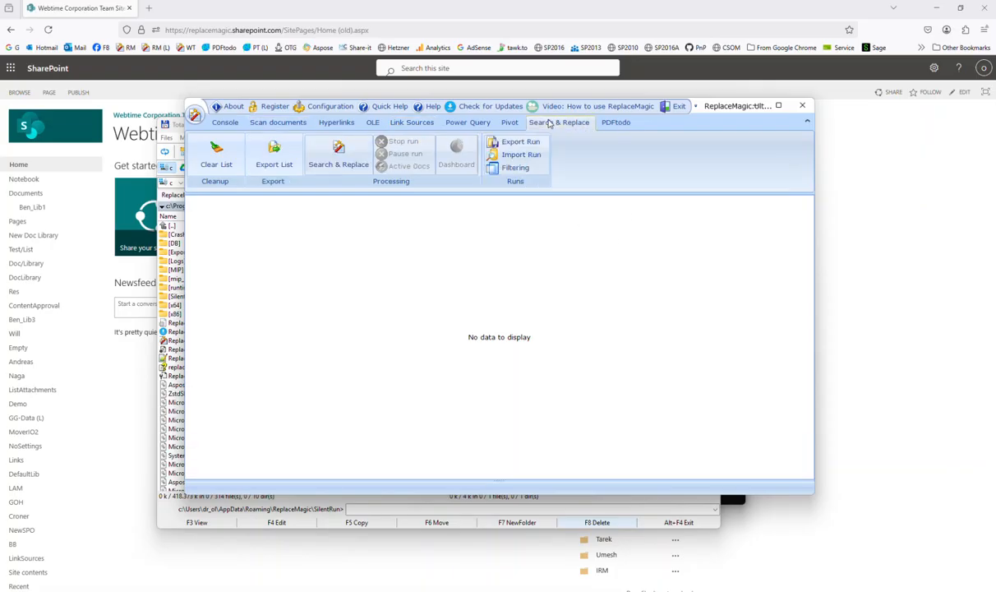
{"action": "left_click", "coordinate": [348, 153]}
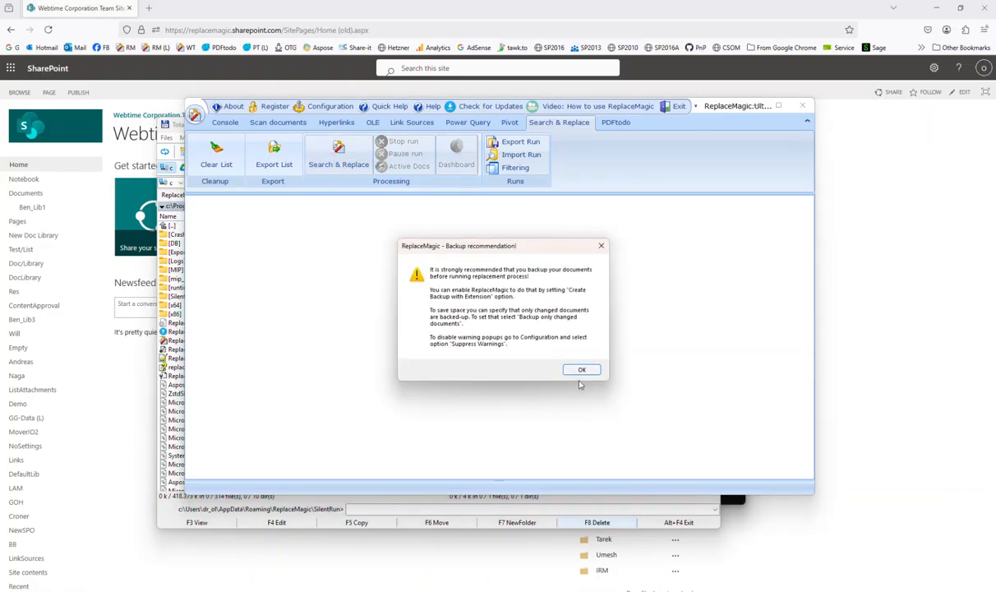
{"action": "left_click", "coordinate": [579, 371]}
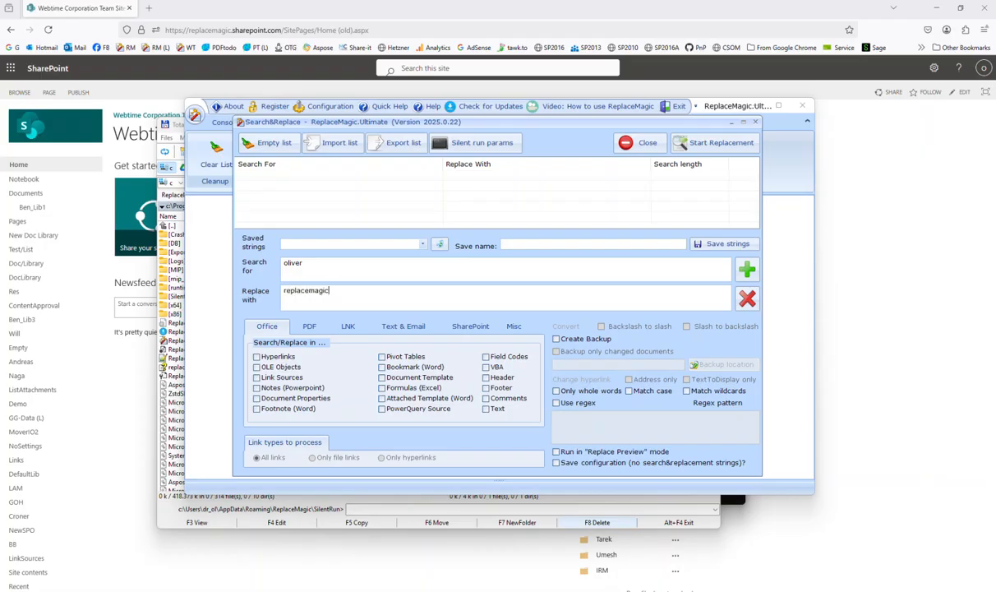
{"action": "key", "text": "Return"}
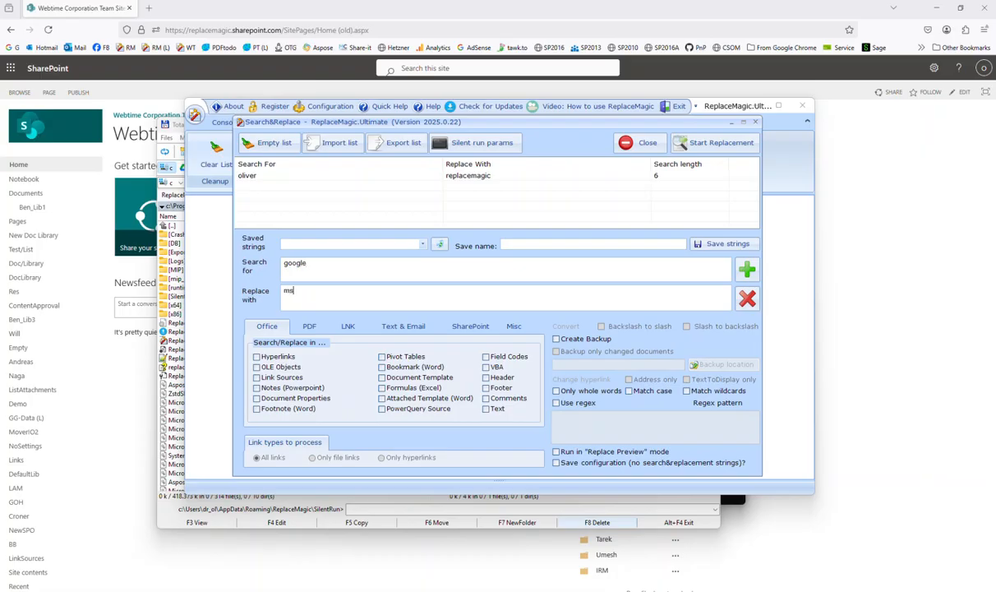
{"action": "key", "text": "Return"}
{"action": "key", "text": "Return"}
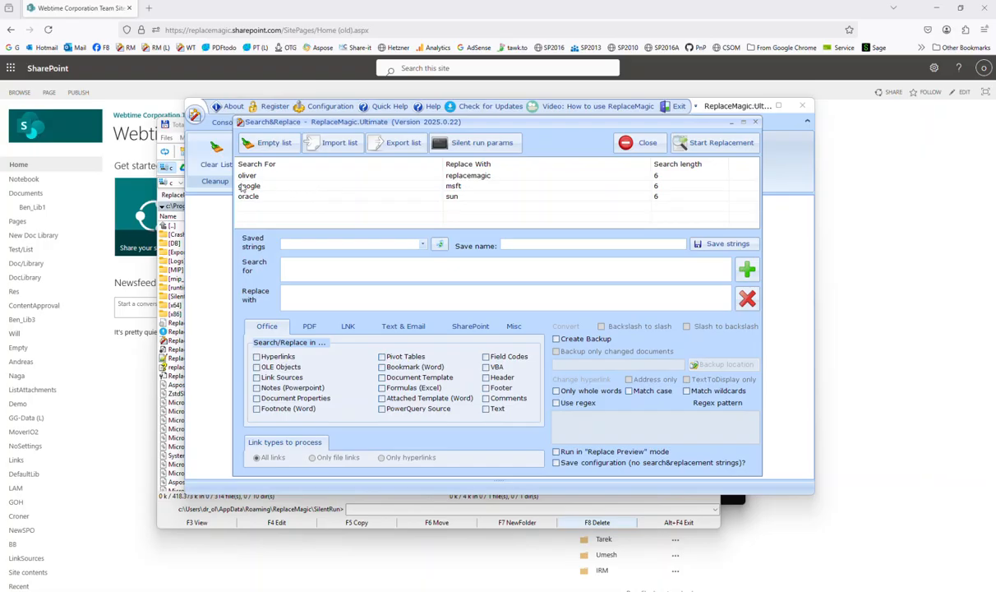
Enable replacement in Office Hyperlinks, OLE Objects, Link Sources, Pivot Tables, PowerQuery Source and VBA, and in PDF Hyperlinks
{"action": "left_click", "coordinate": [271, 360]}
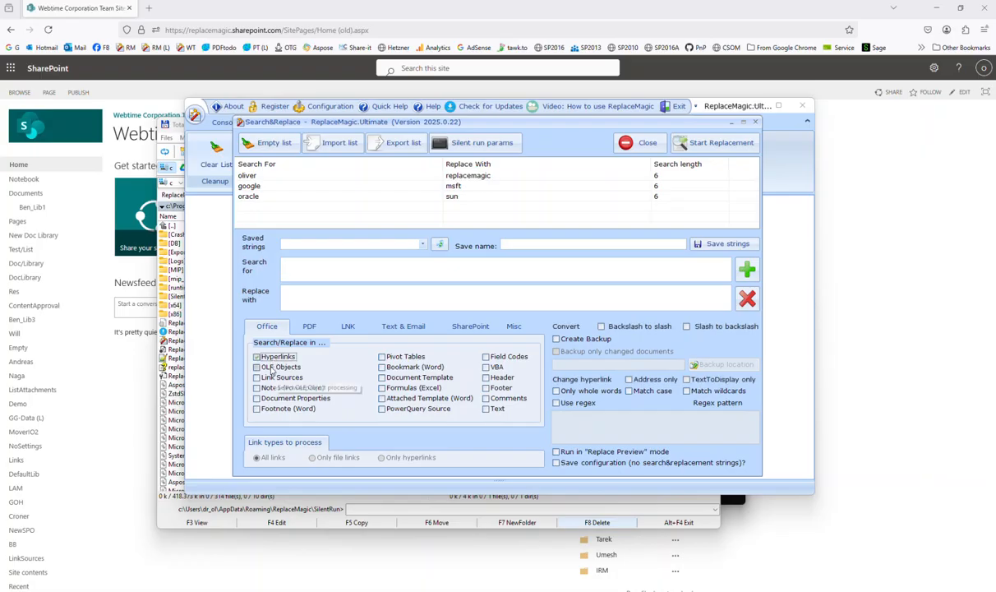
{"action": "left_click", "coordinate": [271, 369]}
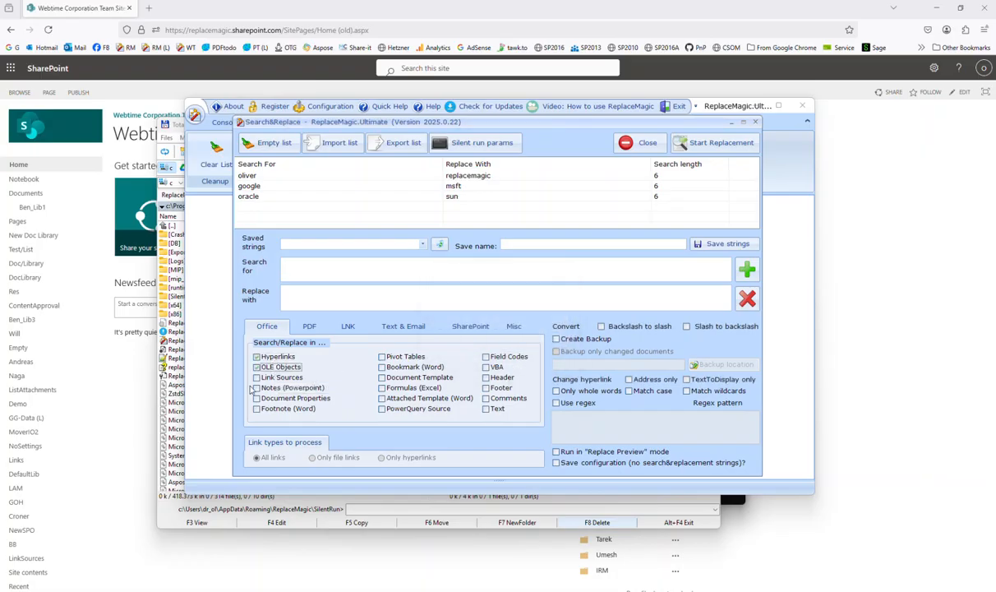
{"action": "left_click", "coordinate": [280, 379]}
{"action": "left_click", "coordinate": [383, 357]}
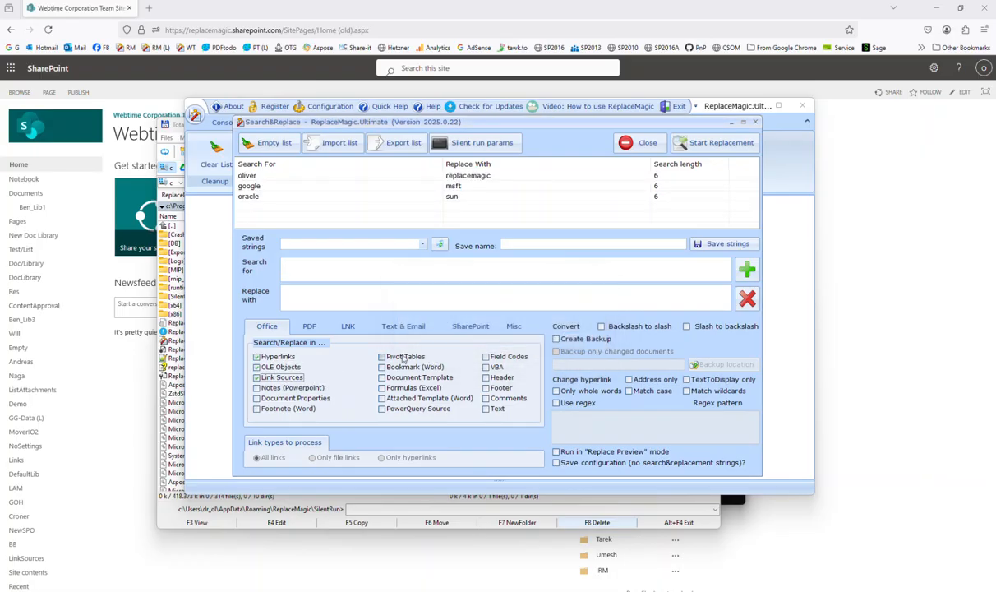
{"action": "left_click", "coordinate": [382, 409]}
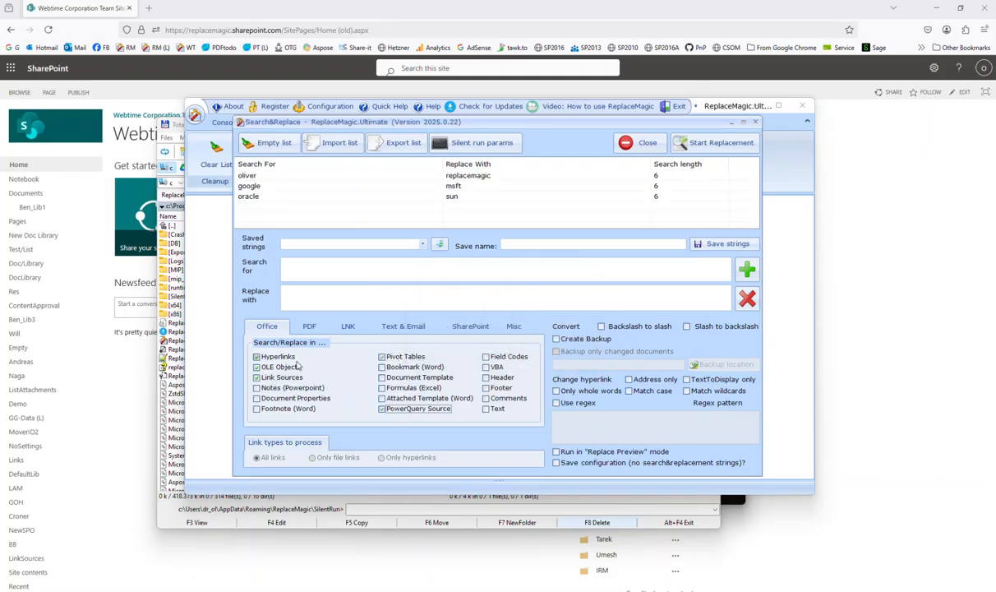
{"action": "left_click", "coordinate": [486, 367]}
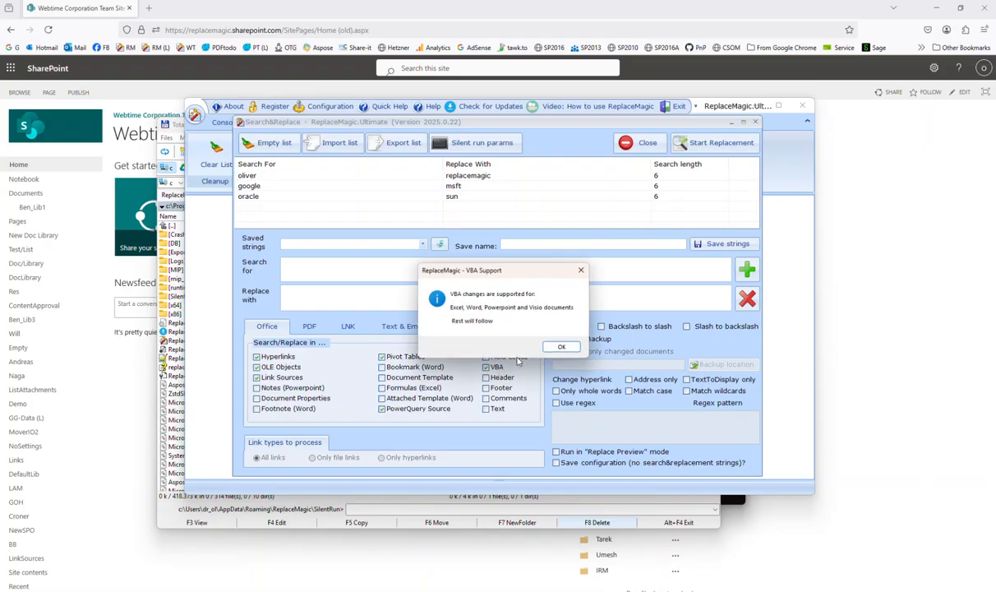
{"action": "left_click", "coordinate": [308, 327]}
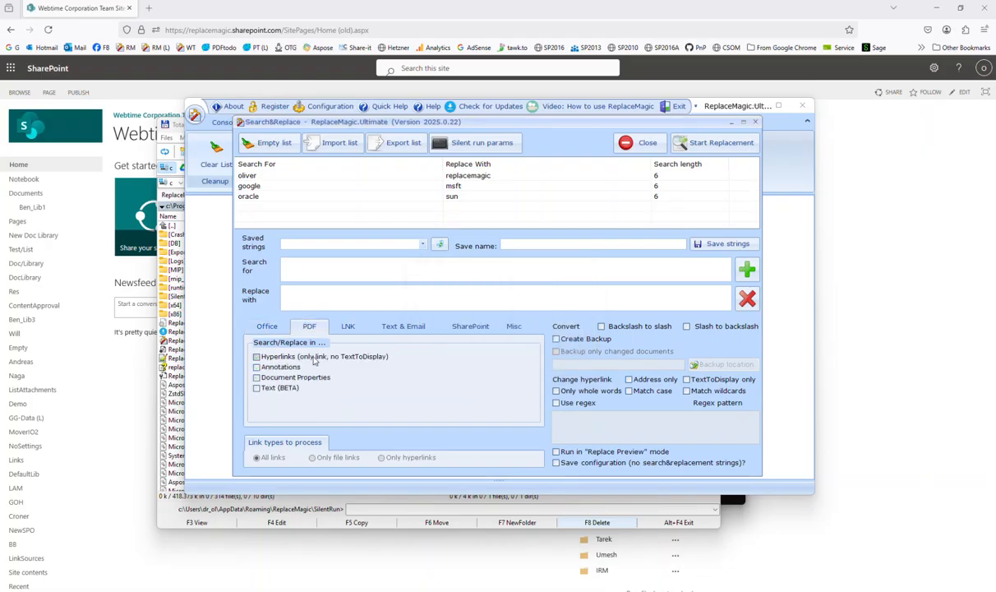
{"action": "left_click", "coordinate": [313, 358]}
Generate the silent run parameters for the replacement with Full documents scan and Export results enabled
{"action": "left_click", "coordinate": [472, 143]}
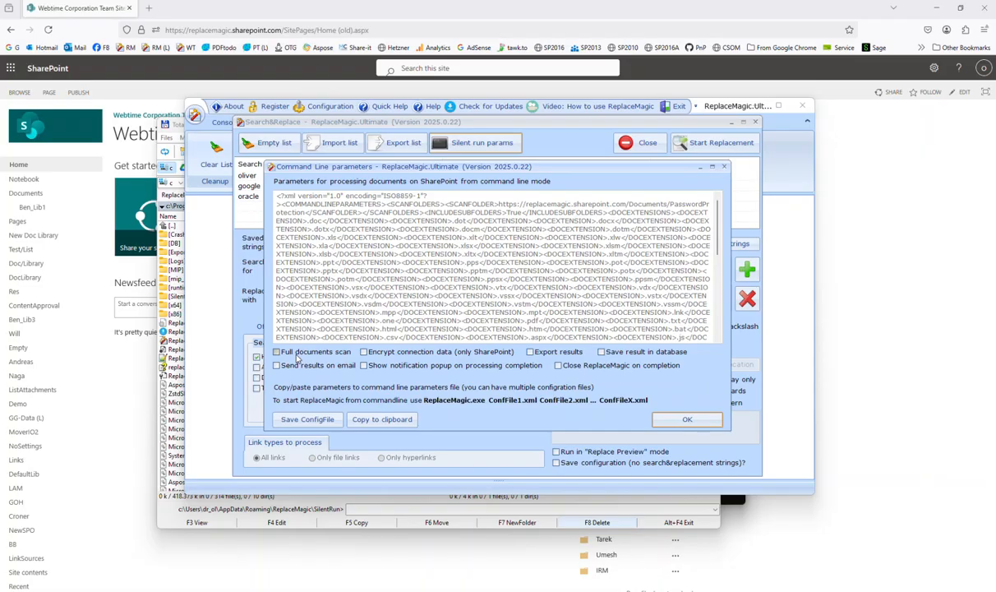
{"action": "left_click", "coordinate": [338, 355]}
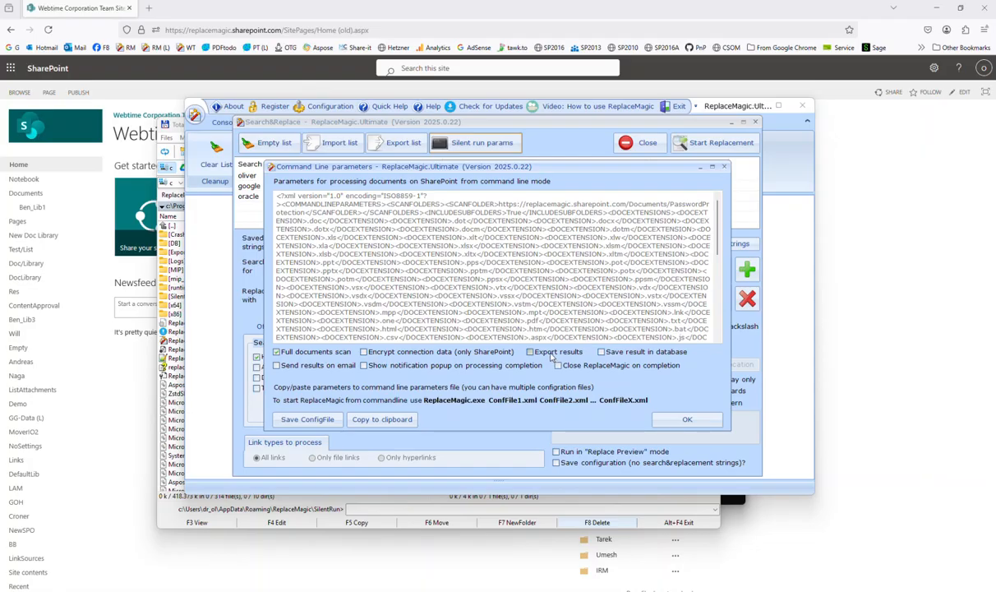
{"action": "left_click", "coordinate": [551, 353]}
{"action": "left_click", "coordinate": [551, 325]}
Save the silent run configuration in the SilentRun folder as CommandLineRunReplacement.xml
{"action": "left_click", "coordinate": [310, 420]}
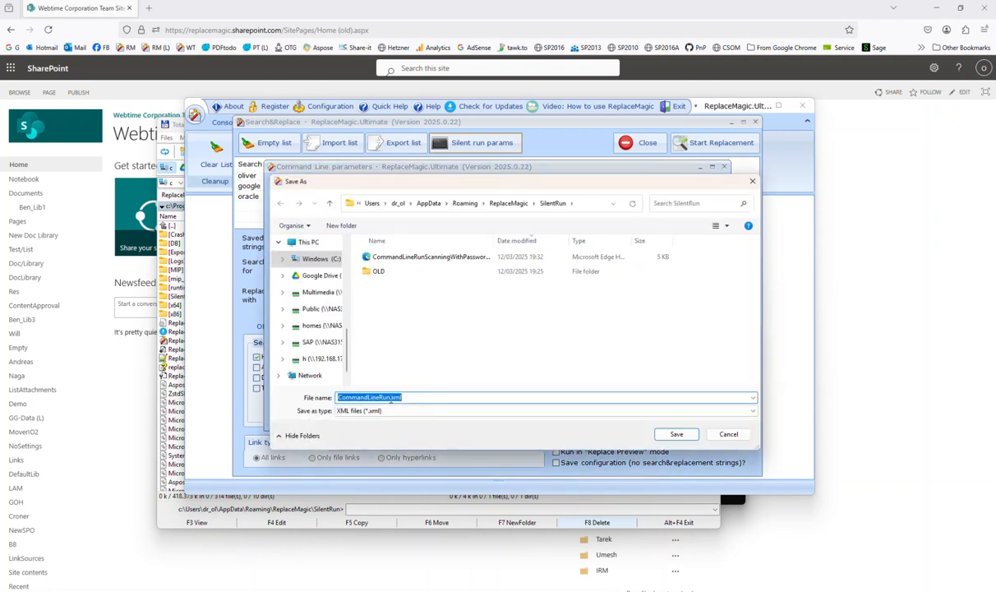
{"action": "left_click", "coordinate": [443, 397]}
{"action": "type", "text": "ReplaceMag"}
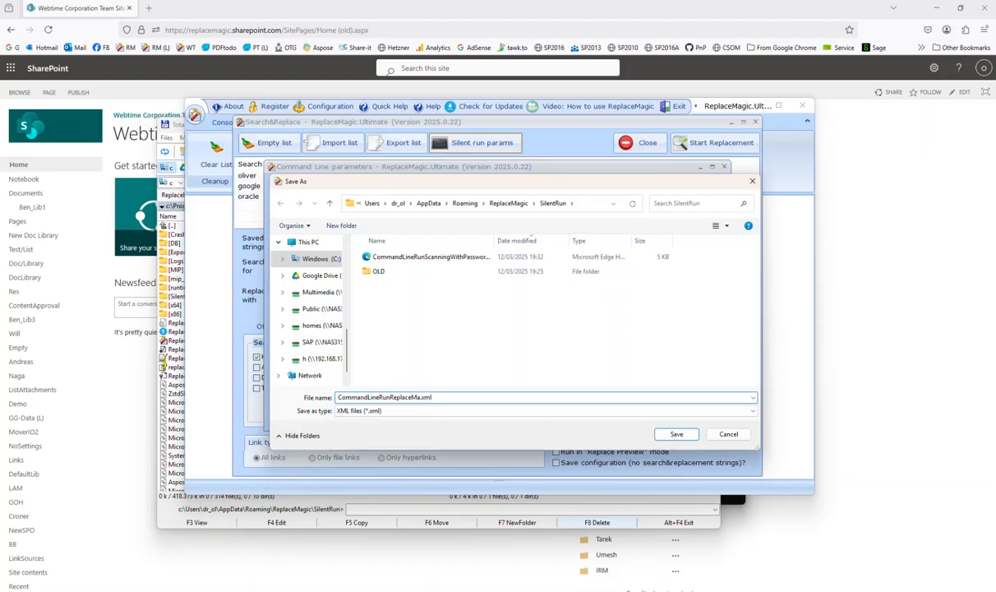
{"action": "key", "text": "BackSpace"}
{"action": "key", "text": "BackSpace"}
{"action": "type", "text": "ment"}
{"action": "key", "text": "Return"}
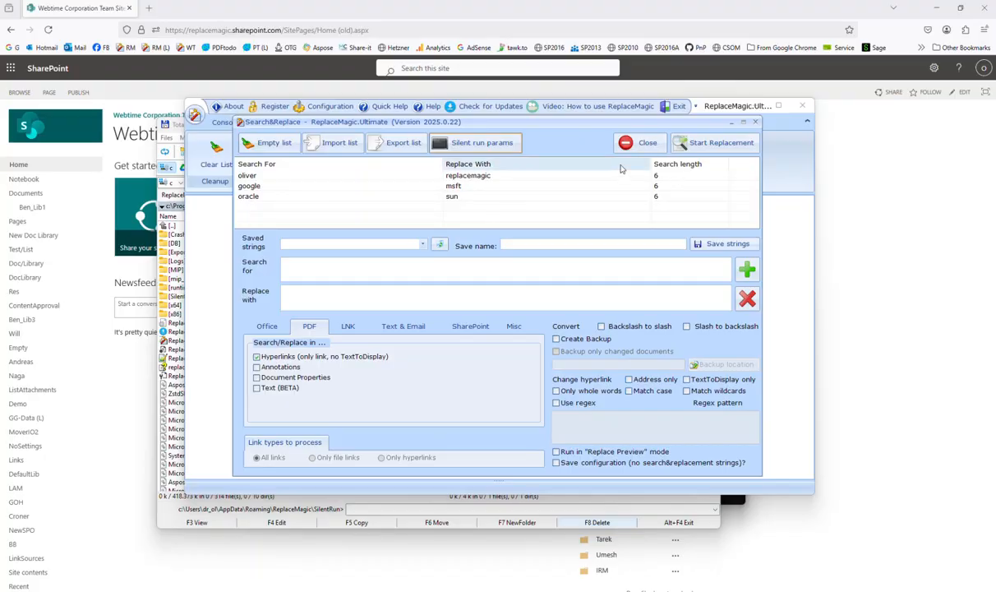
Close the Search & Replace window and exit ReplaceMagic, confirming the exit
{"action": "left_click", "coordinate": [639, 143]}
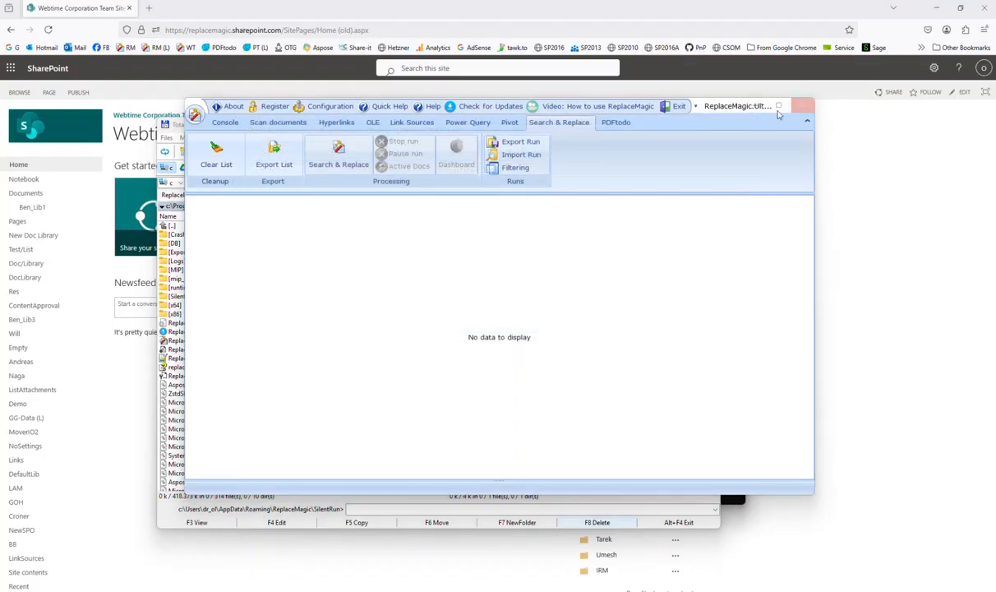
{"action": "left_click", "coordinate": [803, 106]}
{"action": "left_click", "coordinate": [487, 318]}
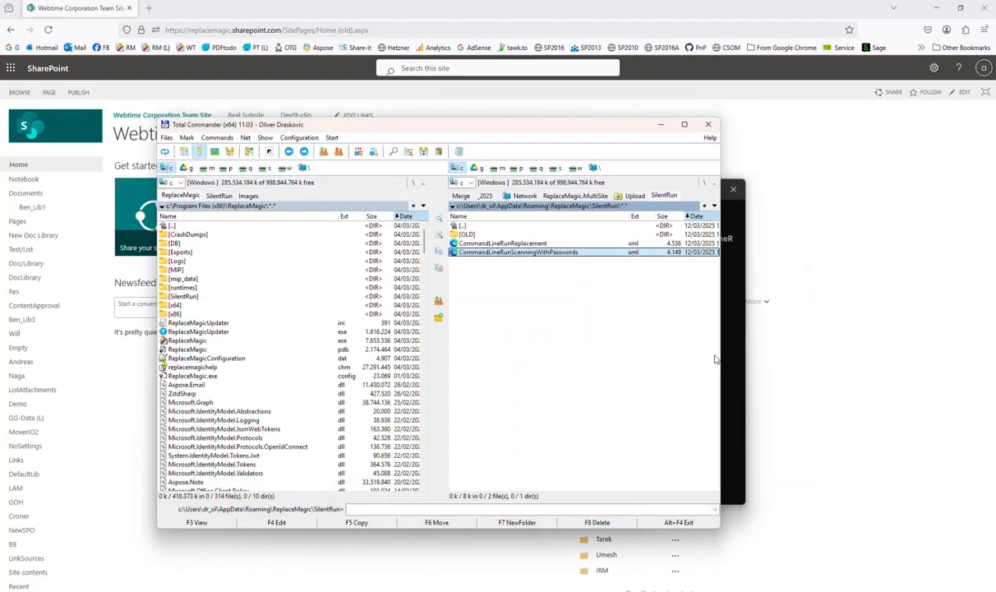
Switch to the command prompt and recall the previous ReplaceMagic.exe silent scan command
{"action": "left_click", "coordinate": [836, 589]}
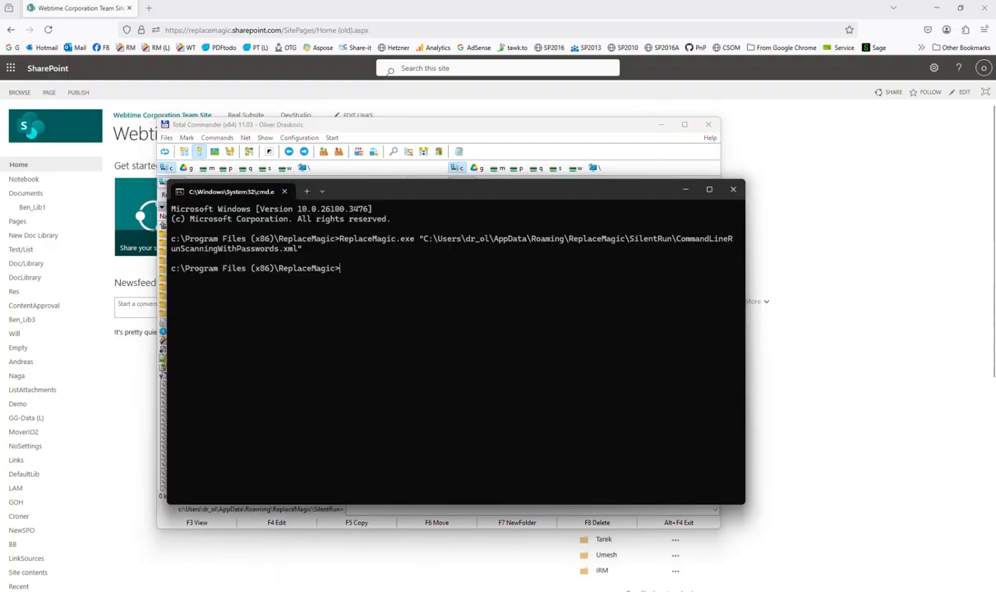
{"action": "key", "text": "Up"}
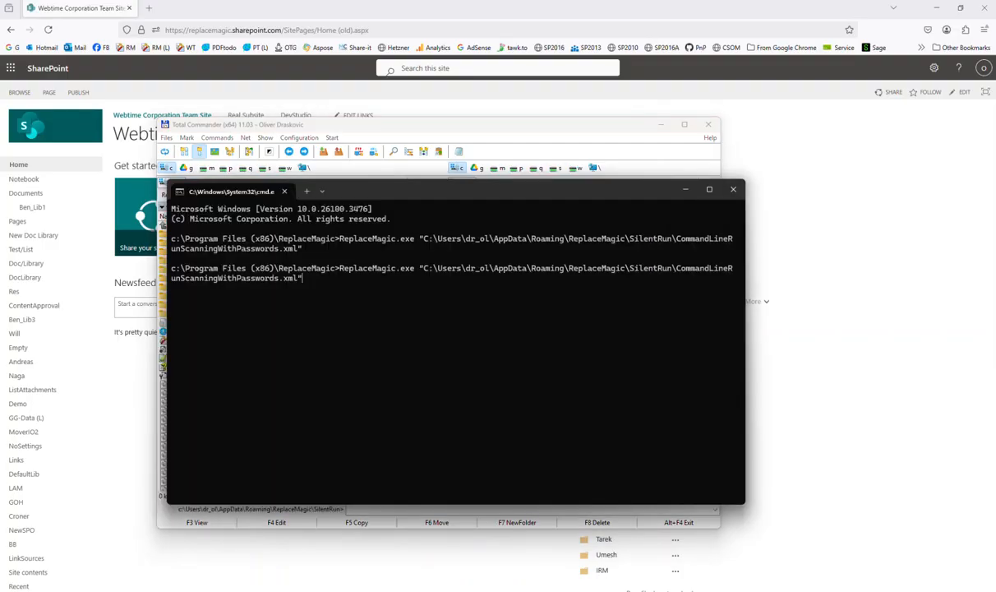
{"action": "key", "text": "BackSpace"}
{"action": "key", "text": "BackSpace"}
{"action": "key", "text": "BackSpace"}
{"action": "key", "text": "BackSpace"}
{"action": "key", "text": "BackSpace"}
{"action": "key", "text": "BackSpace"}
{"action": "key", "text": "BackSpace"}
{"action": "key", "text": "BackSpace"}
{"action": "key", "text": "BackSpace"}
{"action": "key", "text": "BackSpace"}
{"action": "key", "text": "BackSpace"}
{"action": "key", "text": "BackSpace"}
{"action": "key", "text": "BackSpace"}
{"action": "key", "text": "BackSpace"}
{"action": "key", "text": "BackSpace"}
{"action": "key", "text": "BackSpace"}
{"action": "key", "text": "BackSpace"}
{"action": "key", "text": "BackSpace"}
{"action": "key", "text": "BackSpace"}
{"action": "key", "text": "BackSpace"}
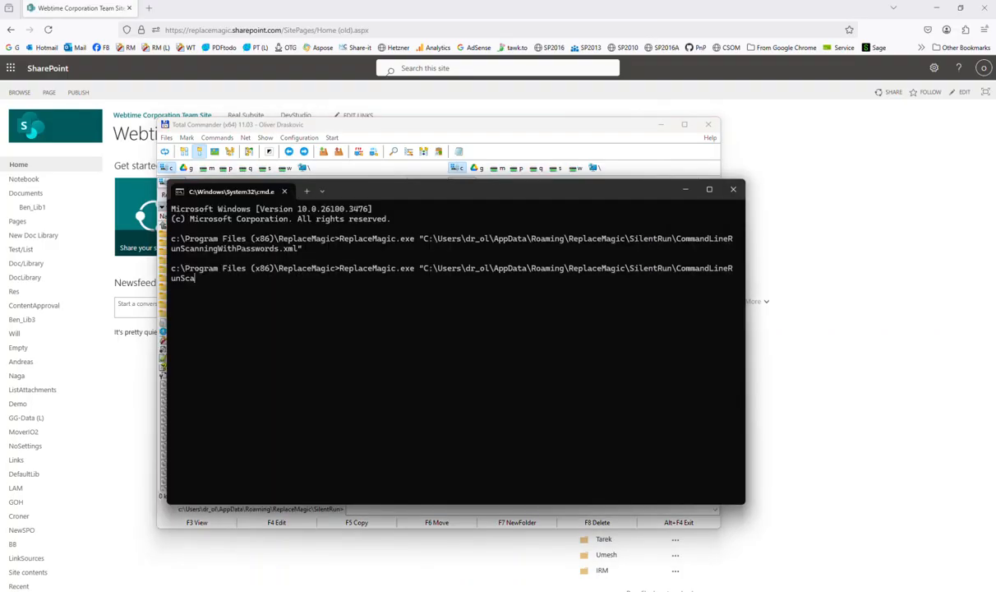
{"action": "key", "text": "Tab"}
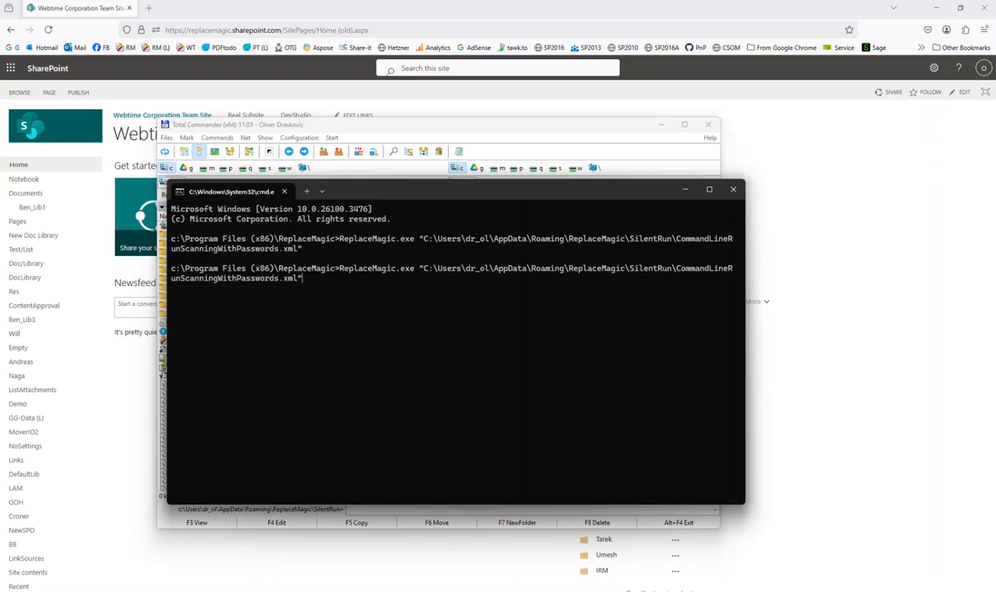
Change the configuration file in the ReplaceMagic.exe command to CommandLineRunReplacement.xml and run it
{"action": "key", "text": "BackSpace"}
{"action": "key", "text": "BackSpace"}
{"action": "key", "text": "BackSpace"}
{"action": "key", "text": "BackSpace"}
{"action": "key", "text": "BackSpace"}
{"action": "key", "text": "BackSpace"}
{"action": "key", "text": "BackSpace"}
{"action": "key", "text": "BackSpace"}
{"action": "key", "text": "BackSpace"}
{"action": "key", "text": "BackSpace"}
{"action": "key", "text": "BackSpace"}
{"action": "key", "text": "BackSpace"}
{"action": "key", "text": "BackSpace"}
{"action": "key", "text": "BackSpace"}
{"action": "key", "text": "BackSpace"}
{"action": "key", "text": "BackSpace"}
{"action": "key", "text": "BackSpace"}
{"action": "key", "text": "BackSpace"}
{"action": "key", "text": "BackSpace"}
{"action": "key", "text": "BackSpace"}
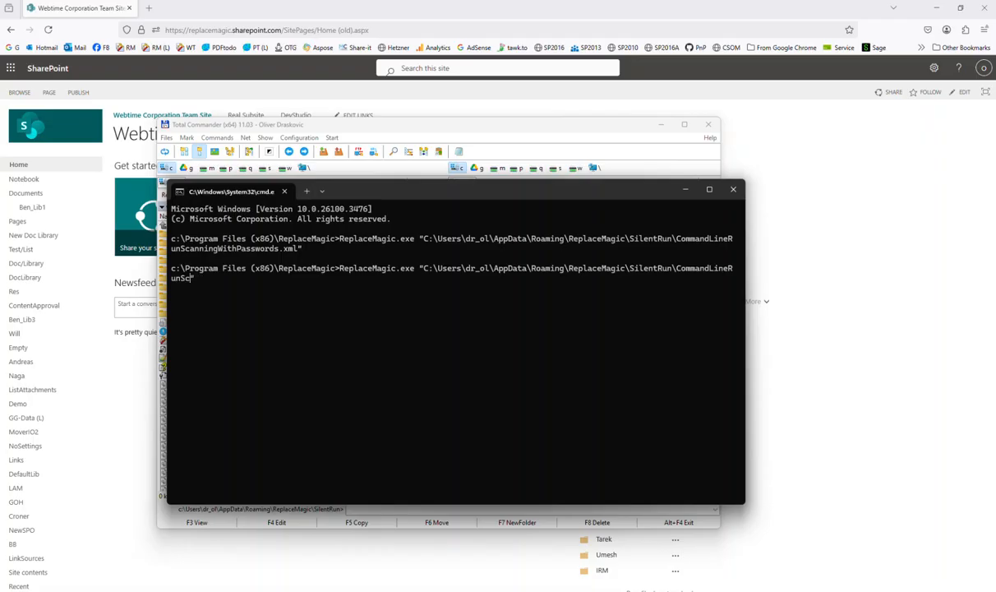
{"action": "key", "text": "BackSpace"}
{"action": "key", "text": "BackSpace"}
{"action": "key", "text": "BackSpace"}
{"action": "key", "text": "Tab"}
{"action": "key", "text": "Return"}
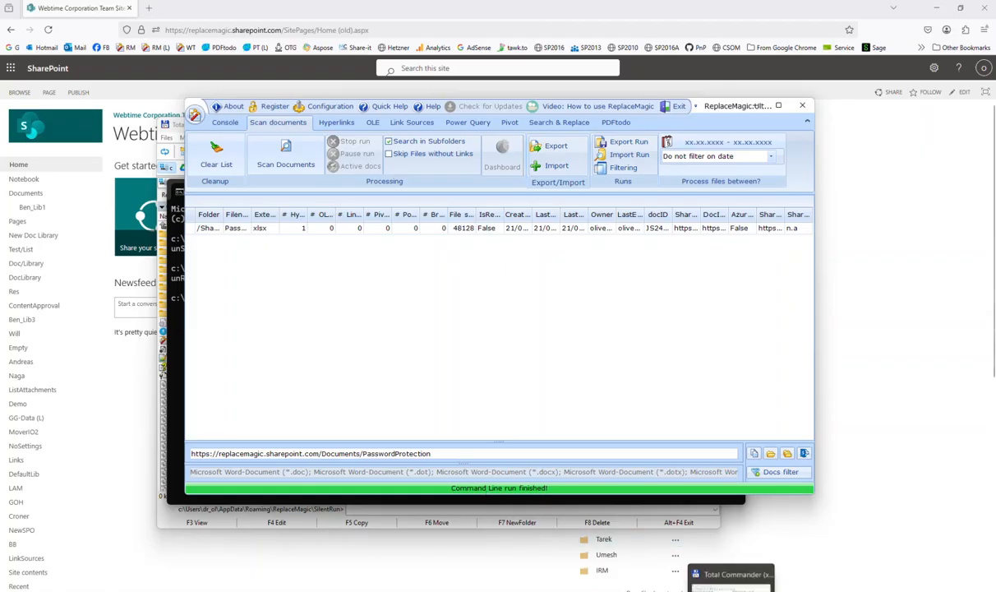
Review the old and new values in the finished run's Search & Replace results and return to Total Commander
{"action": "left_click", "coordinate": [554, 125]}
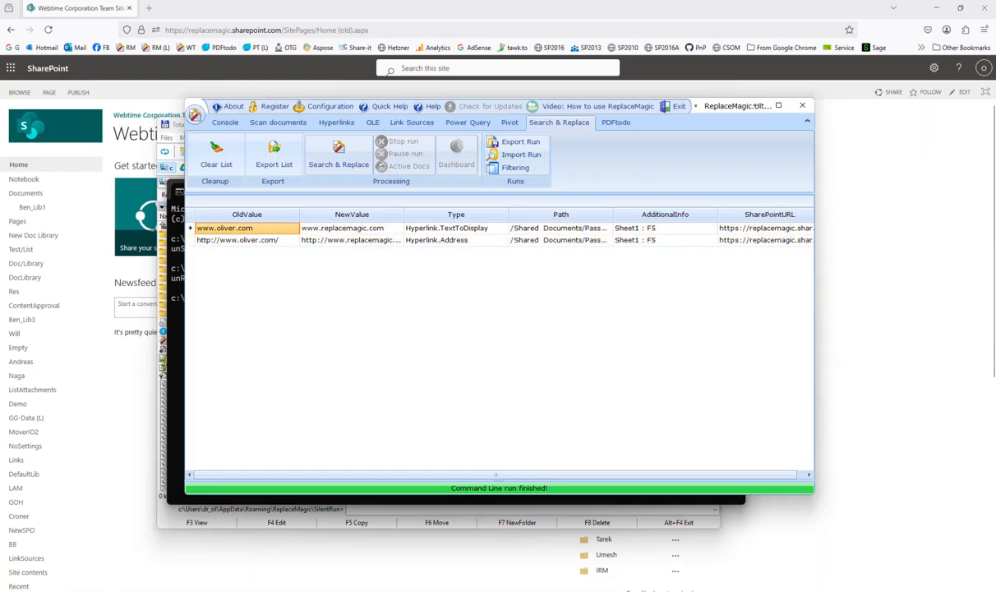
{"action": "key", "text": "alt+Tab"}
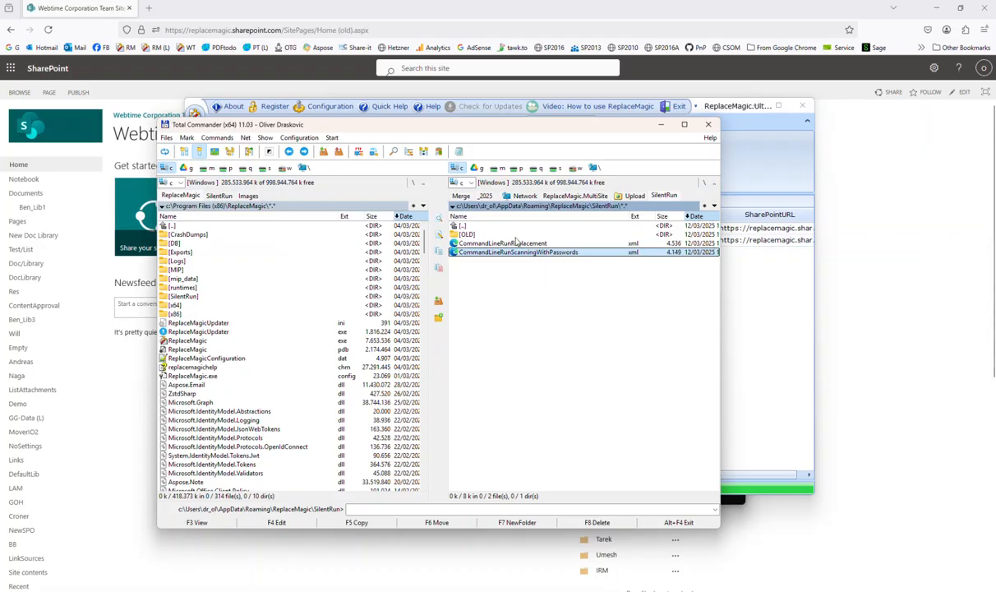
Go from the SilentRun folder to ReplaceMagic's Exports folder and maximize the file manager window
{"action": "key", "text": "BackSpace"}
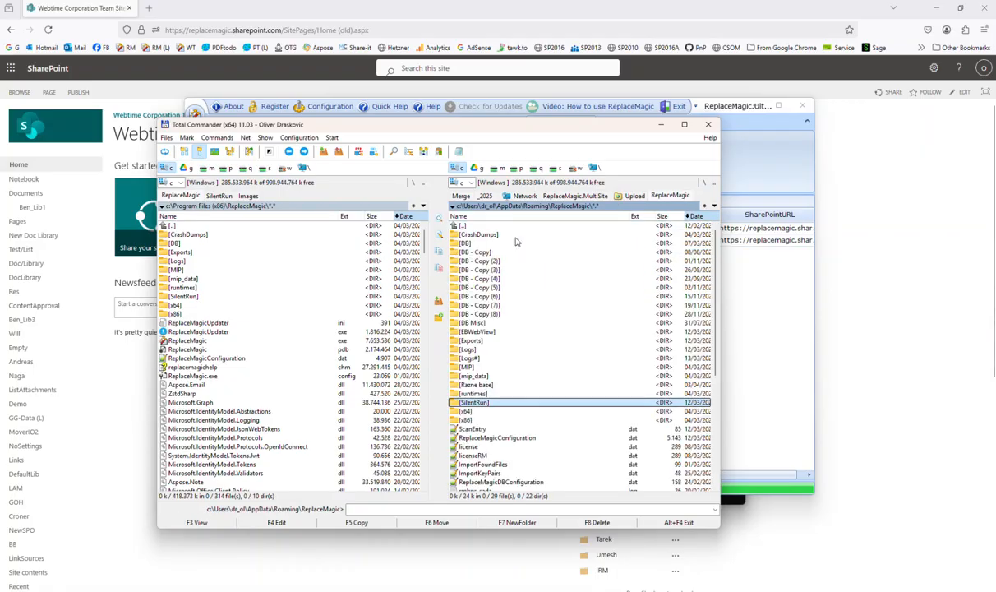
{"action": "key", "text": "Up"}
{"action": "key", "text": "Up"}
{"action": "key", "text": "Up"}
{"action": "key", "text": "Up"}
{"action": "key", "text": "Up"}
{"action": "key", "text": "Up"}
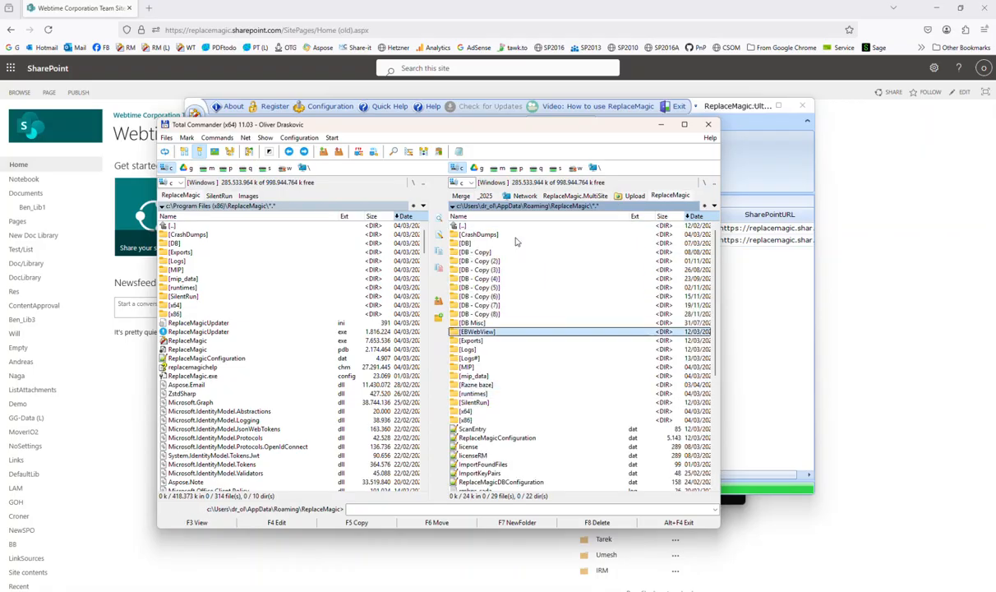
{"action": "key", "text": "Return"}
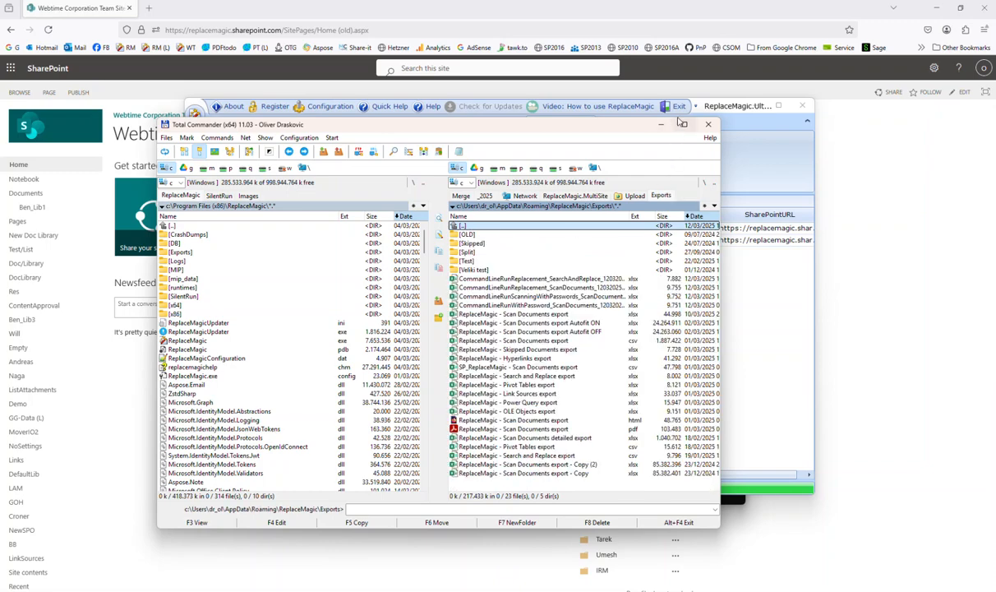
{"action": "left_click", "coordinate": [684, 125]}
{"action": "left_click", "coordinate": [568, 163]}
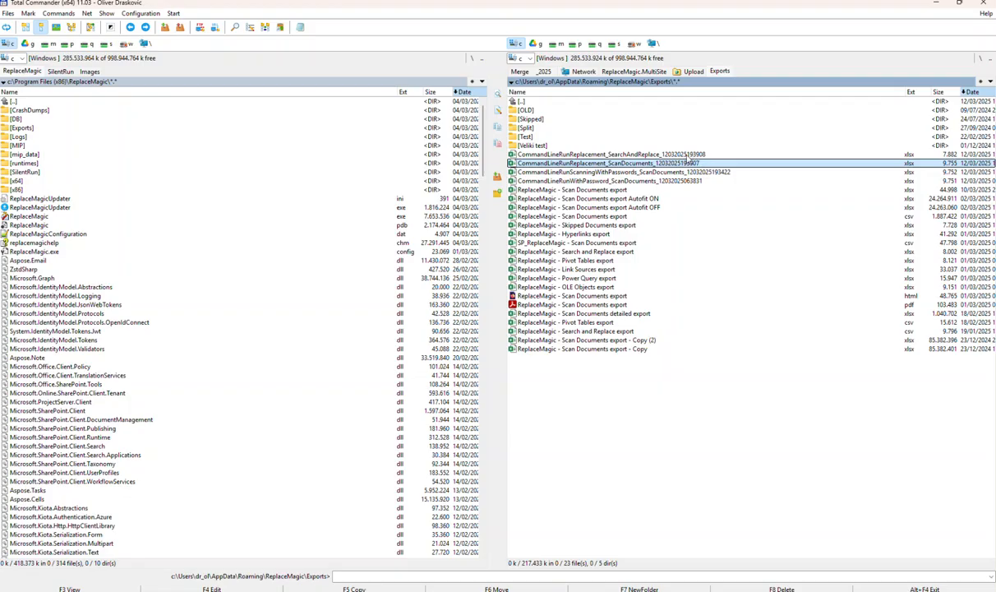
{"action": "left_click", "coordinate": [692, 154]}
{"action": "double_click", "coordinate": [691, 155]}
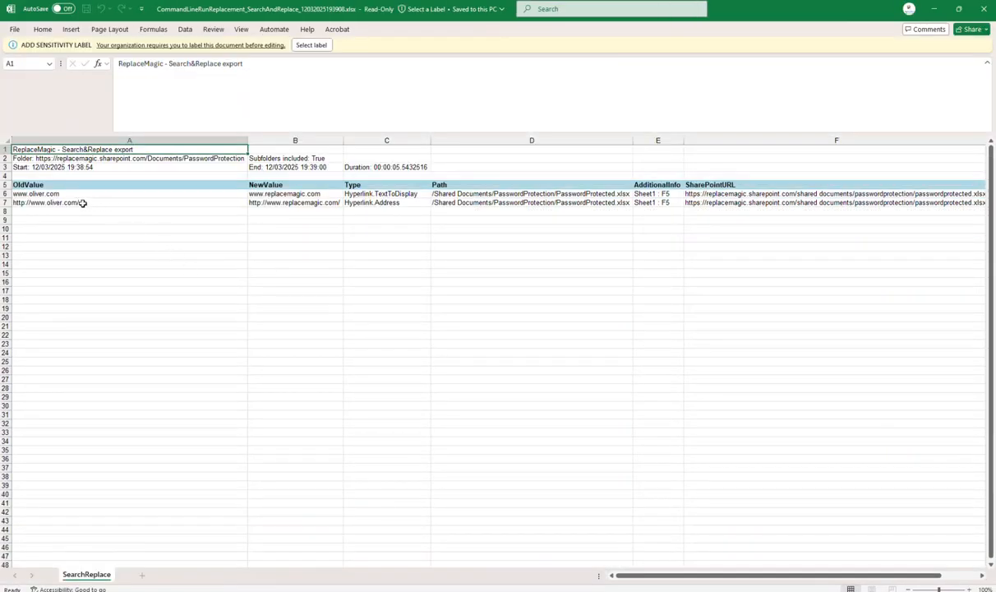
{"action": "left_click", "coordinate": [56, 193]}
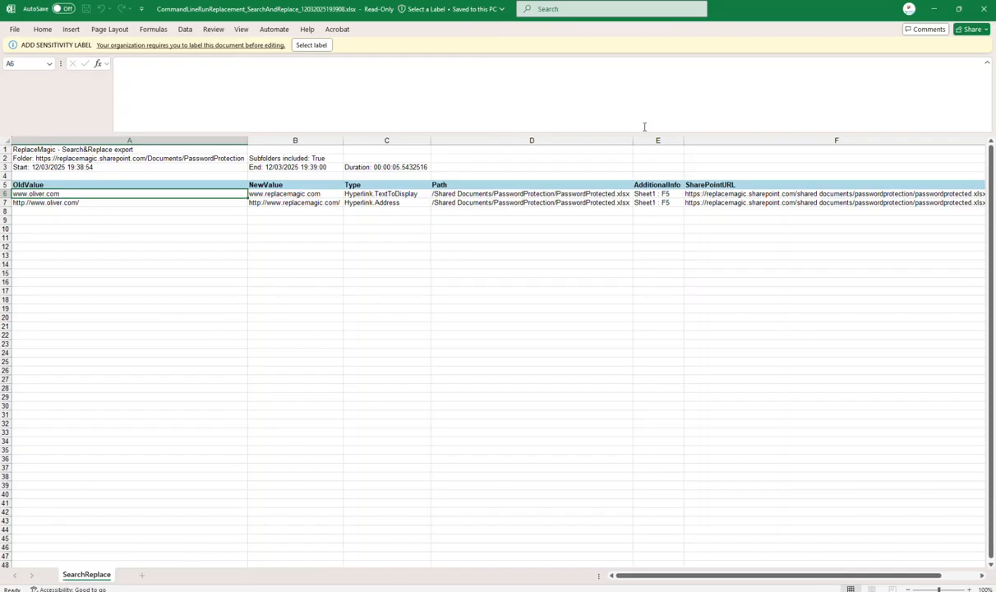
{"action": "left_click", "coordinate": [986, 8]}
{"action": "left_click", "coordinate": [985, 8]}
{"action": "left_click", "coordinate": [613, 163]}
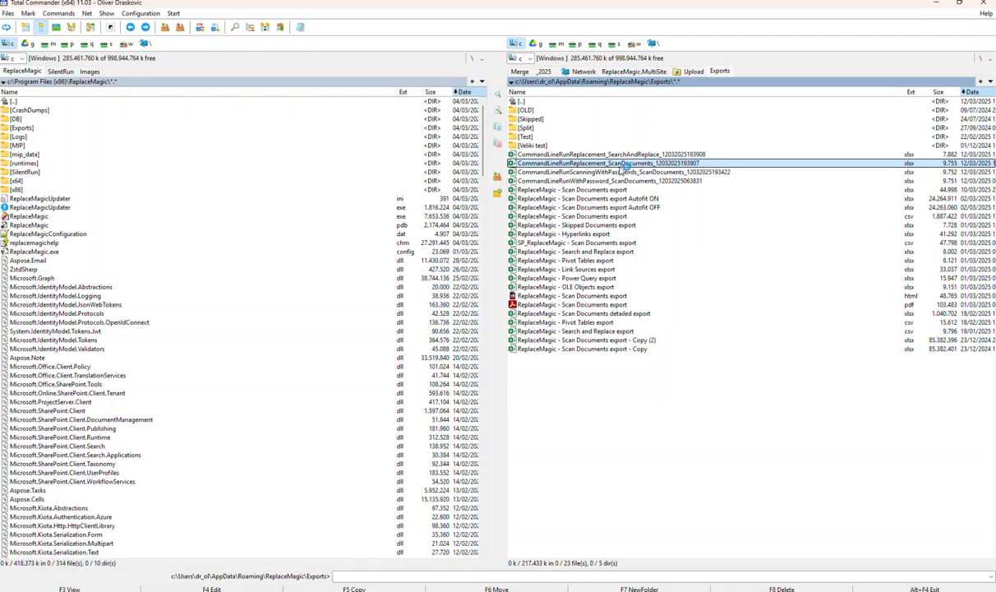
{"action": "double_click", "coordinate": [619, 165]}
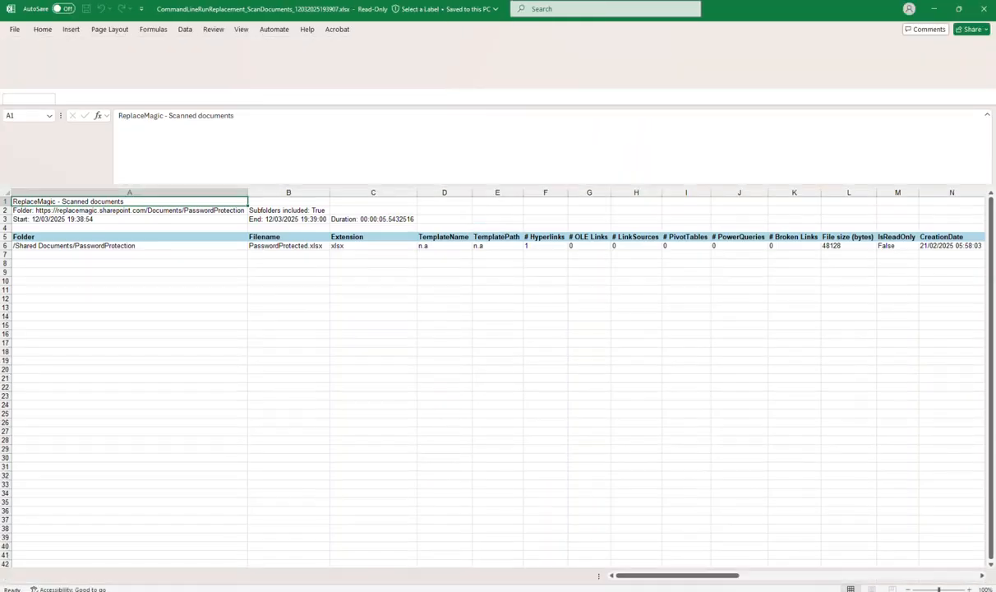
{"action": "left_click", "coordinate": [167, 577]}
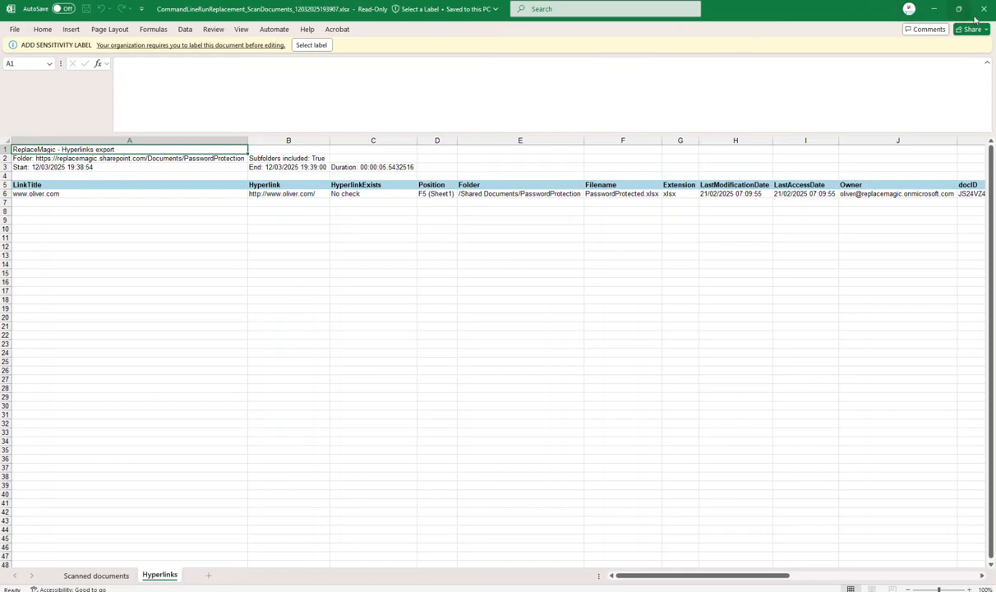
{"action": "left_click", "coordinate": [934, 8]}
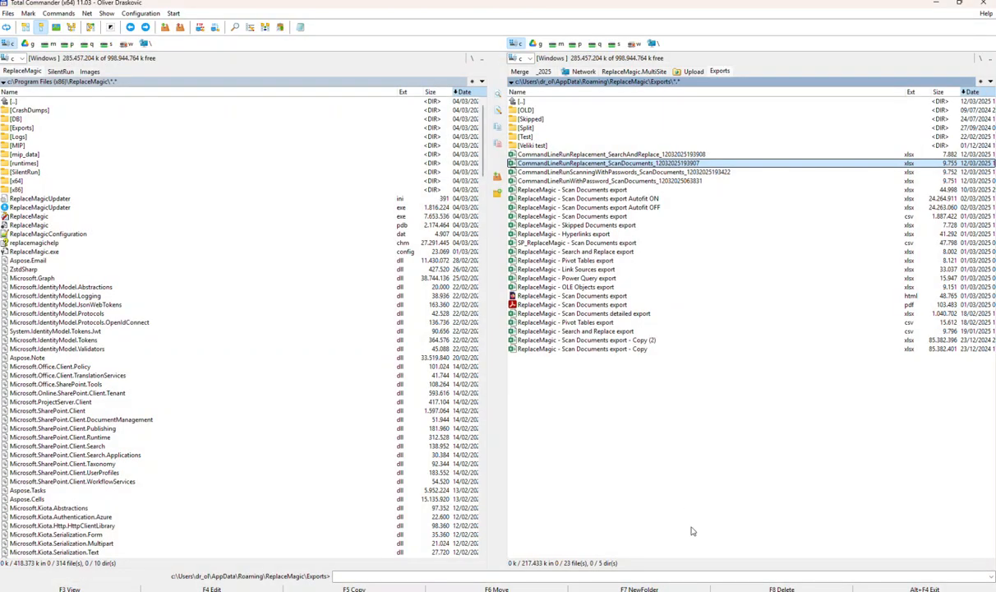
Go back from Exports into the SilentRun folder and select the CommandLineRunReplacement XML file
{"action": "mouse_move", "coordinate": [890, 590]}
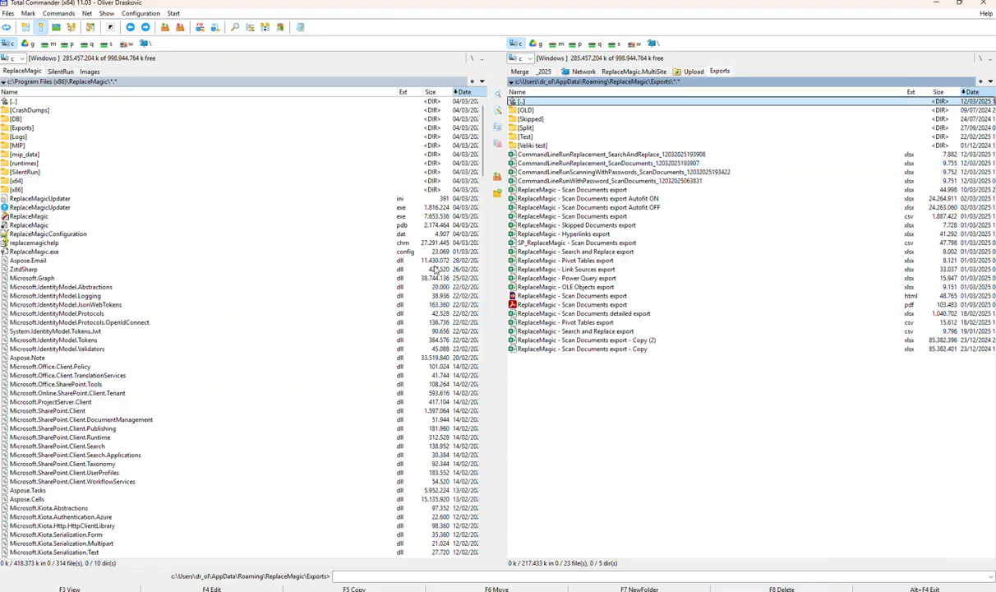
{"action": "key", "text": "BackSpace"}
{"action": "key", "text": "Down"}
{"action": "key", "text": "Down"}
{"action": "key", "text": "Down"}
{"action": "key", "text": "Down"}
{"action": "key", "text": "Down"}
{"action": "key", "text": "Down"}
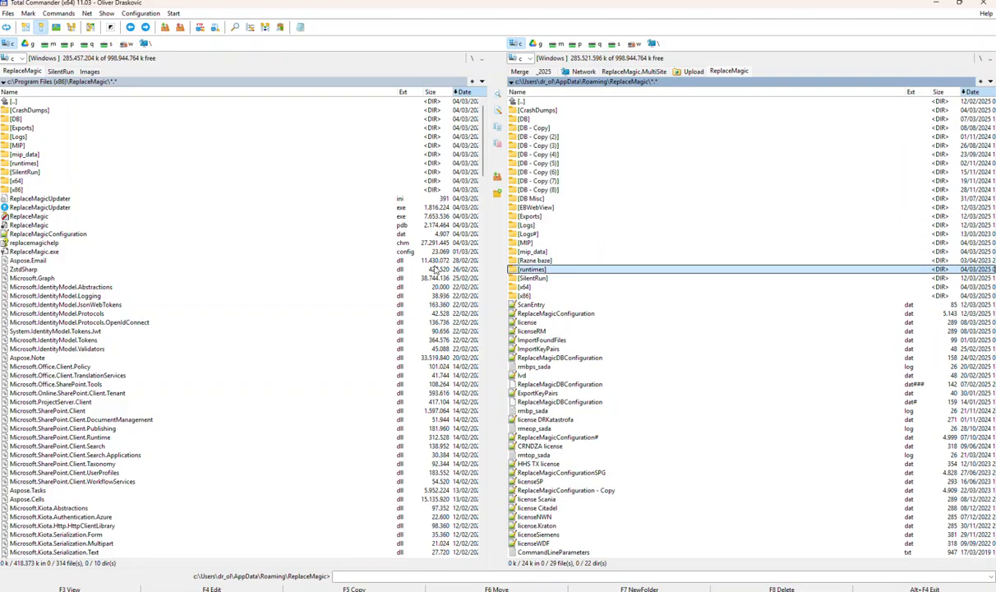
{"action": "key", "text": "Return"}
{"action": "key", "text": "Down"}
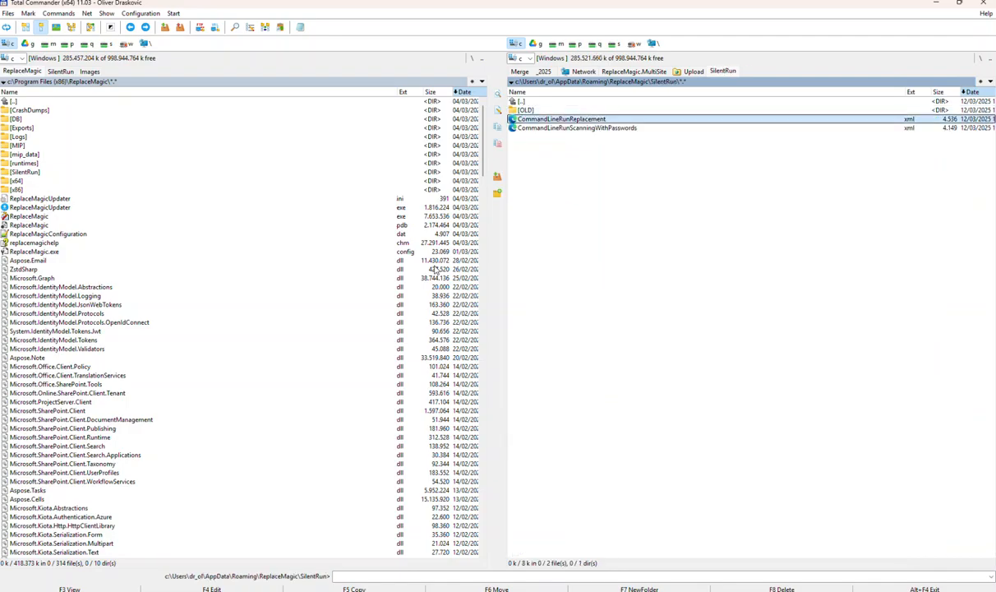
Open CommandLineRunReplacement.xml, examine its SEARCHREPLACE key pairs and SharePoint location settings, and close it
{"action": "key", "text": "Return"}
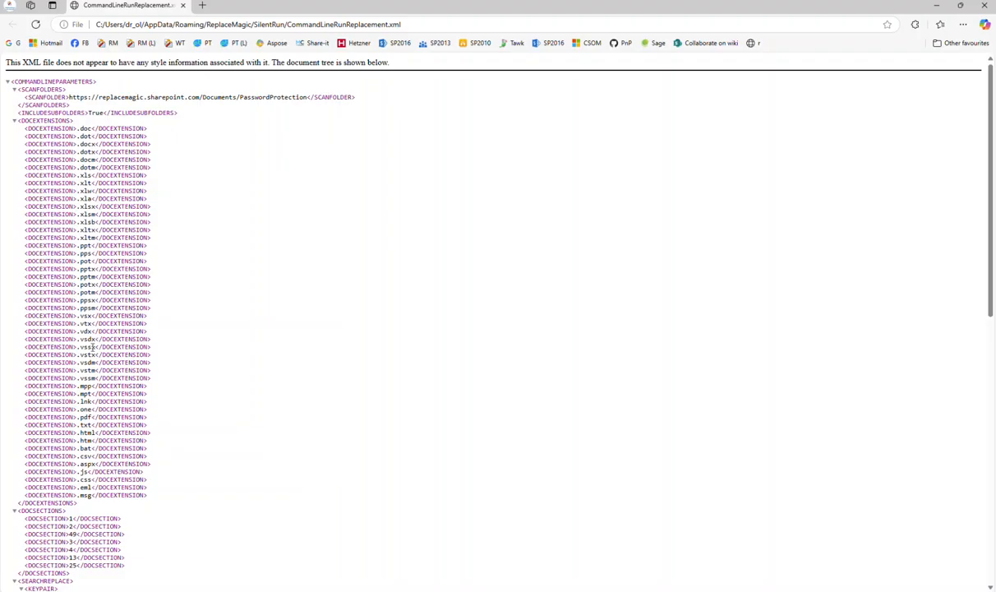
{"action": "scroll", "coordinate": [93, 347], "scroll_direction": "down", "scroll_amount": 5}
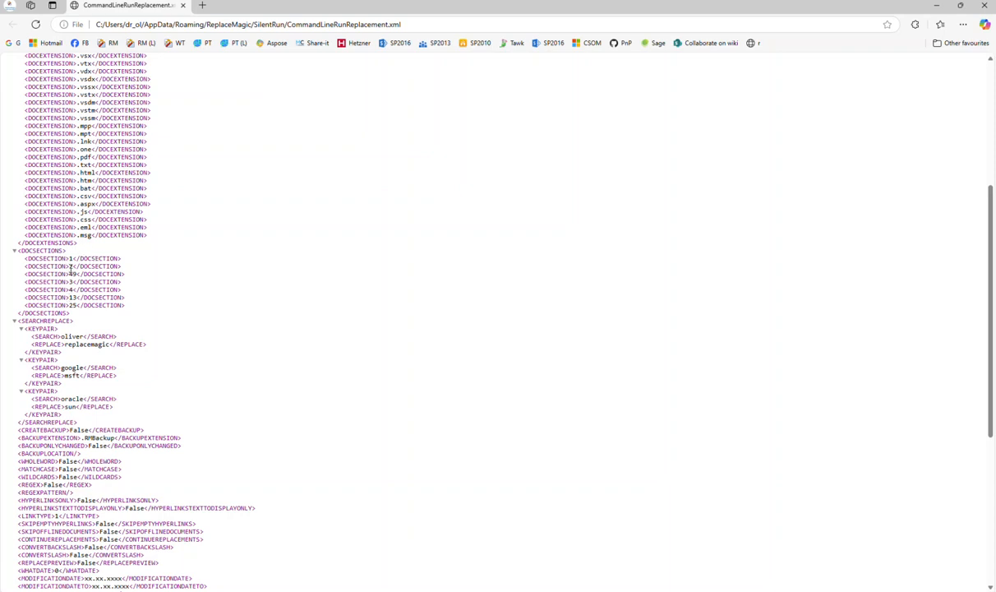
{"action": "scroll", "coordinate": [159, 333], "scroll_direction": "down", "scroll_amount": 3}
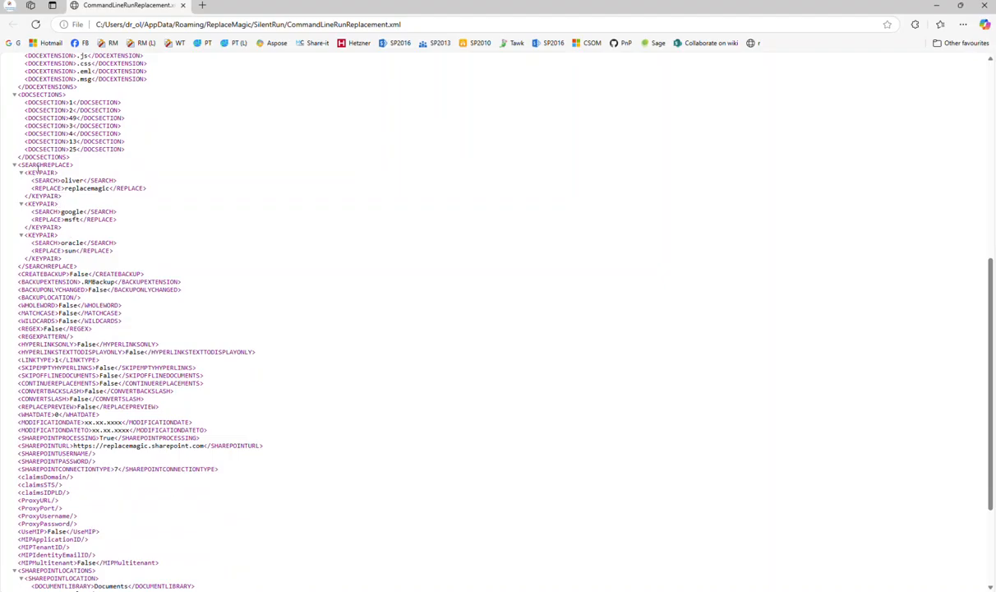
{"action": "left_click_drag", "start_coordinate": [26, 172], "coordinate": [114, 261]}
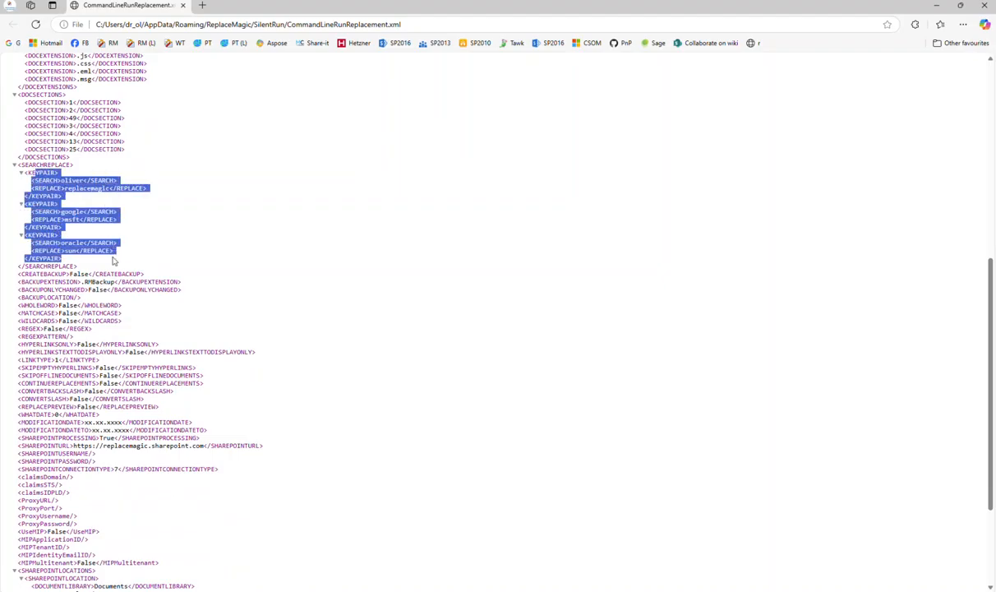
{"action": "scroll", "coordinate": [113, 261], "scroll_direction": "down", "scroll_amount": 2}
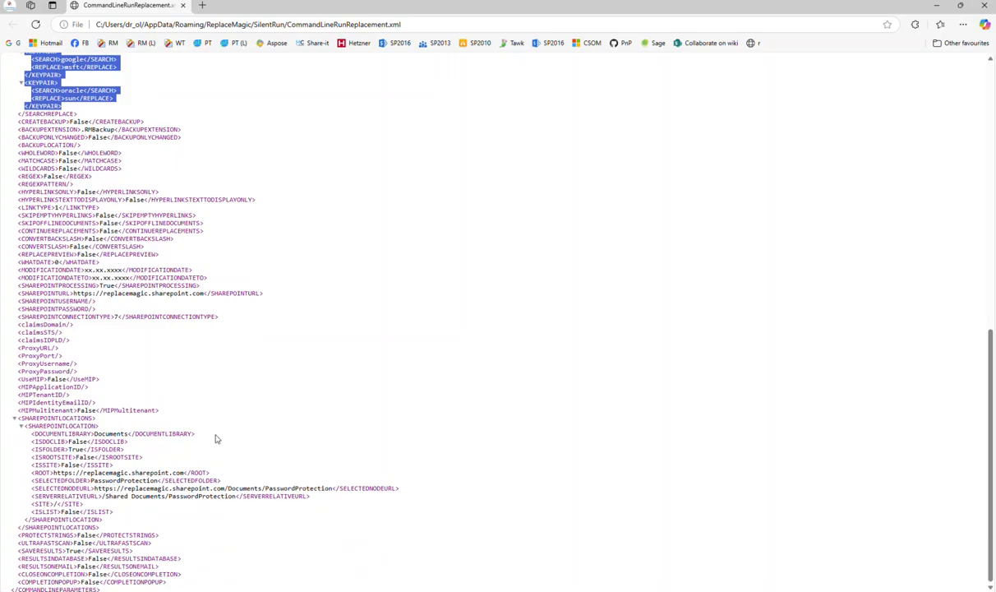
{"action": "scroll", "coordinate": [119, 399], "scroll_direction": "up", "scroll_amount": 4}
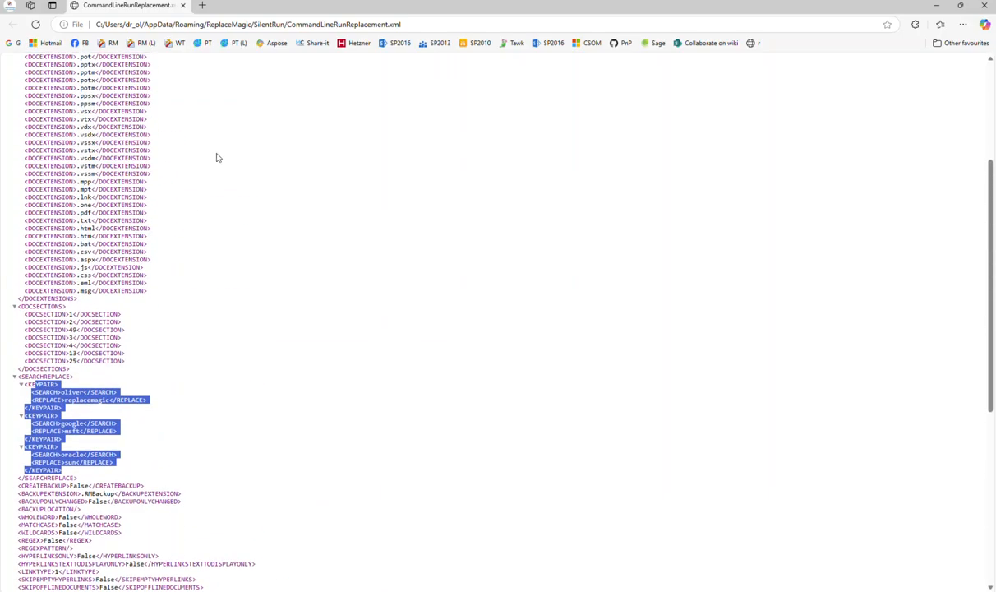
{"action": "left_click", "coordinate": [183, 6]}
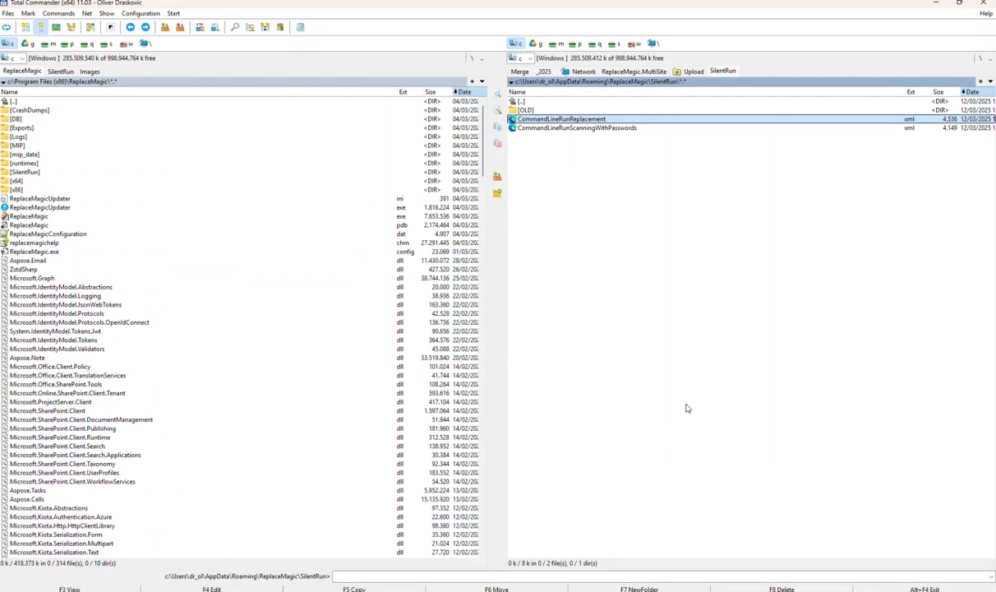